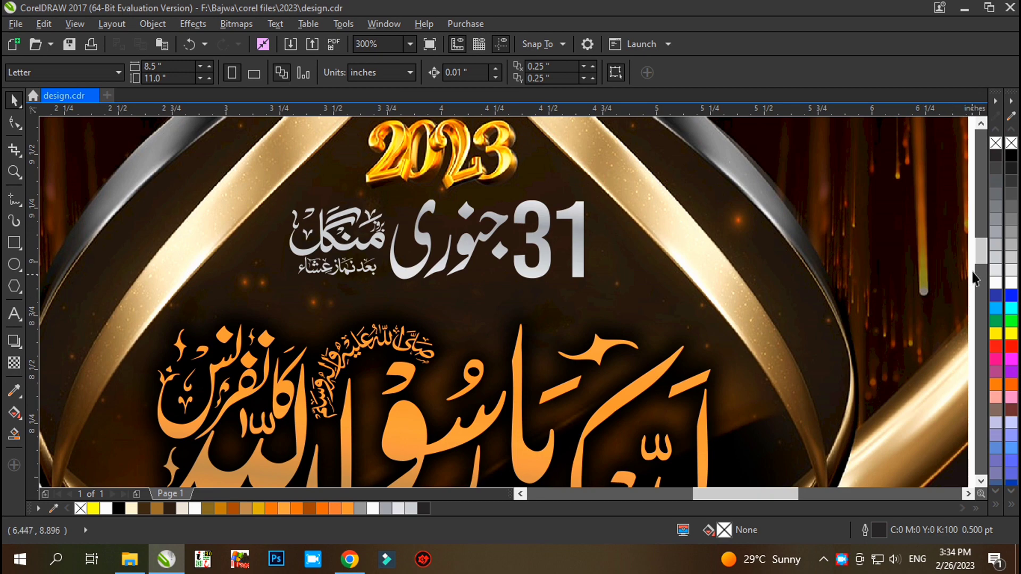
Step: Examine the full poster from the 2023 date heading down to the portraits at its base
left_click_drag(981, 262, 981, 229)
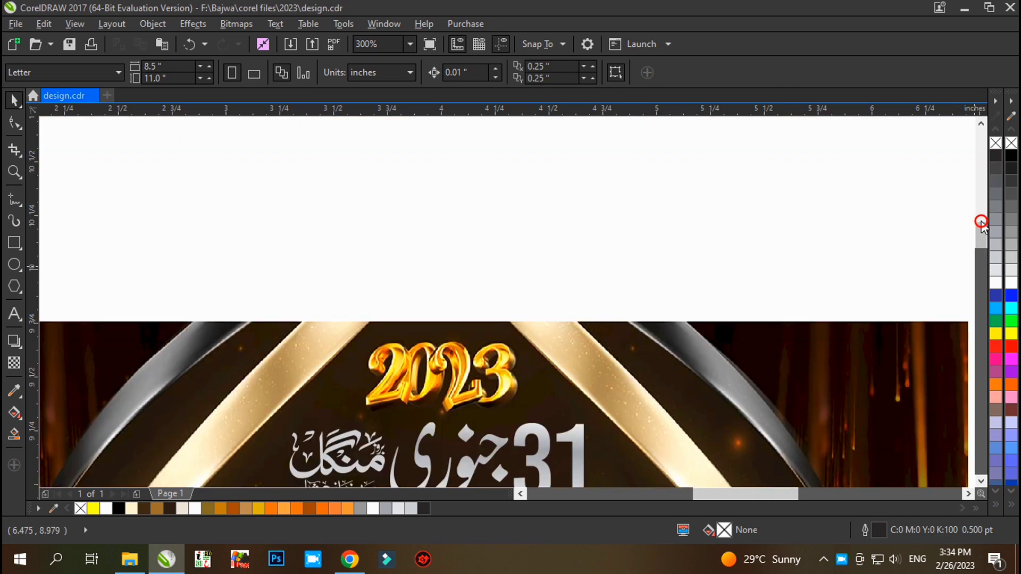
scroll(588, 251, "down", 3)
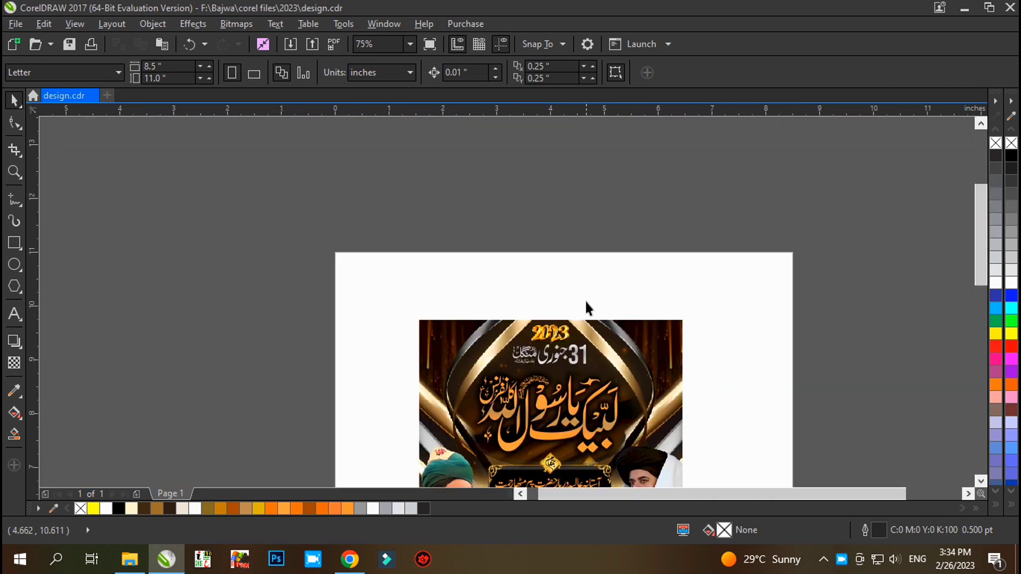
scroll(725, 254, "down", 2)
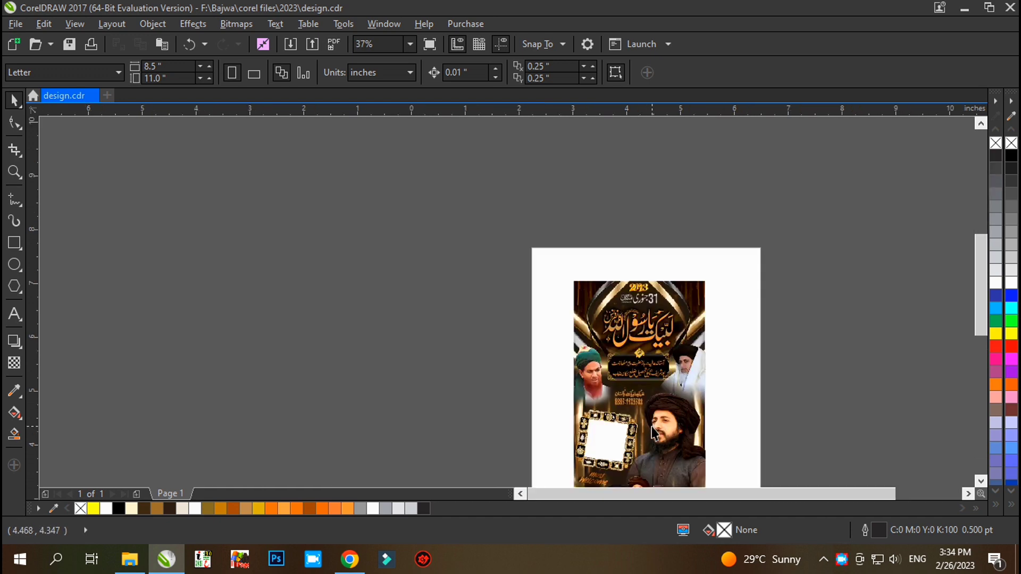
scroll(654, 434, "up", 2)
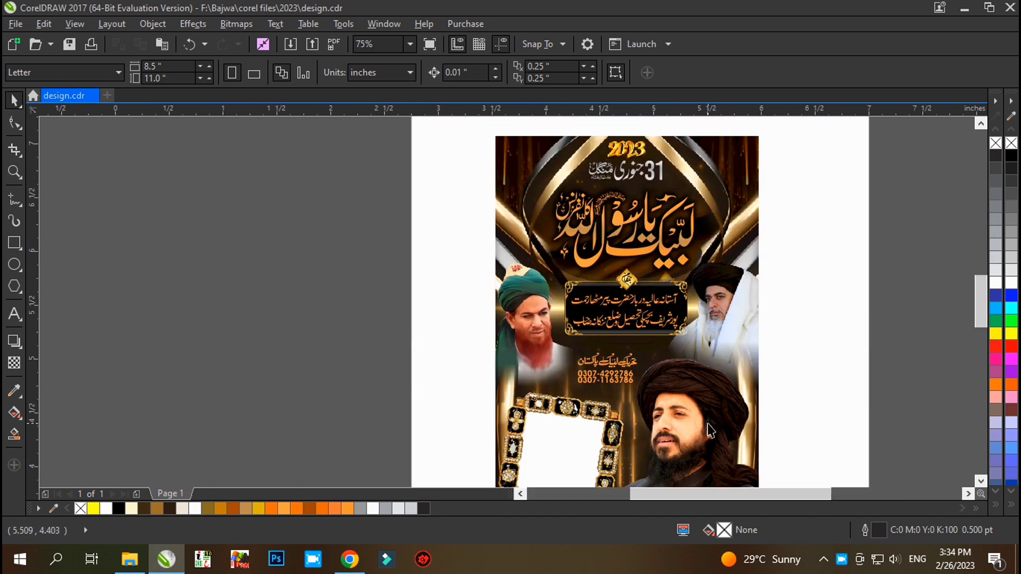
scroll(710, 430, "up", 2)
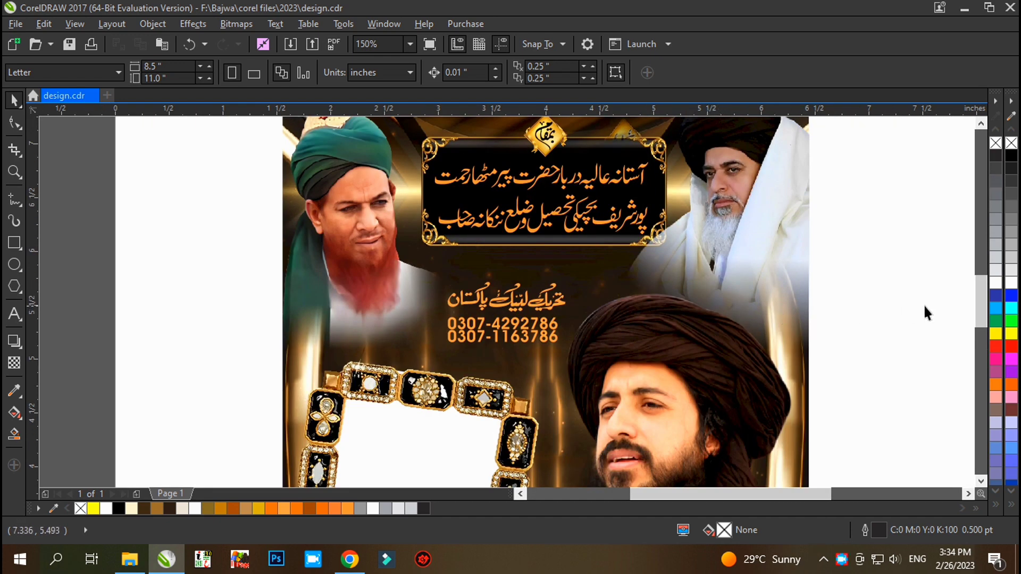
left_click(981, 481)
left_click(981, 482)
left_click(981, 481)
left_click(981, 481)
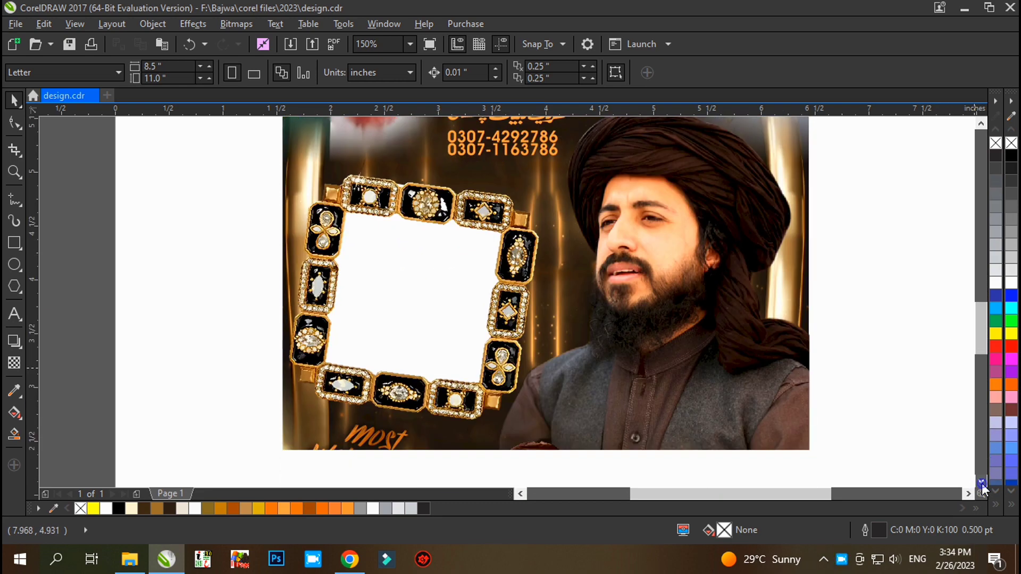
left_click(980, 481)
left_click(981, 481)
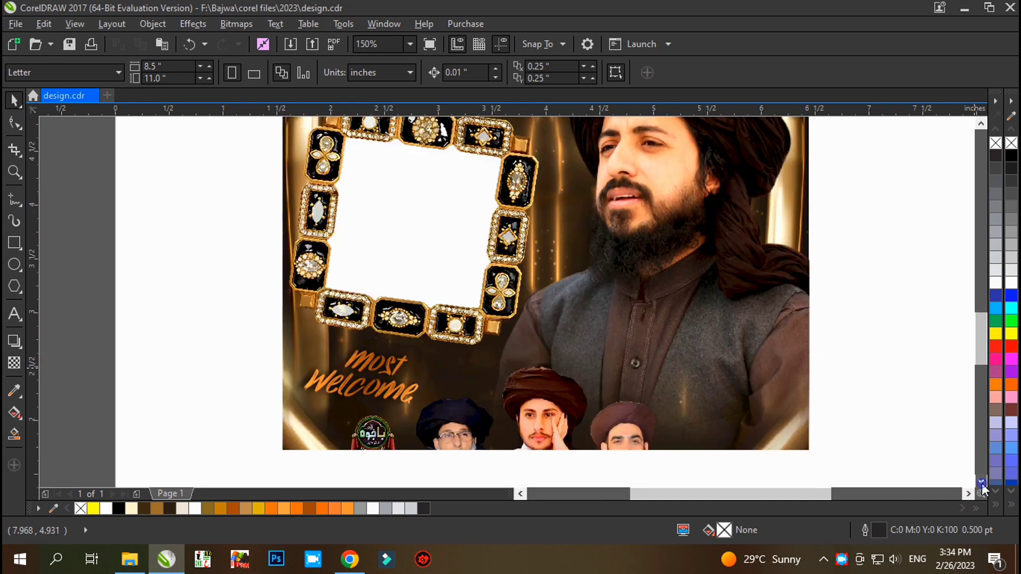
left_click(981, 481)
left_click(981, 481)
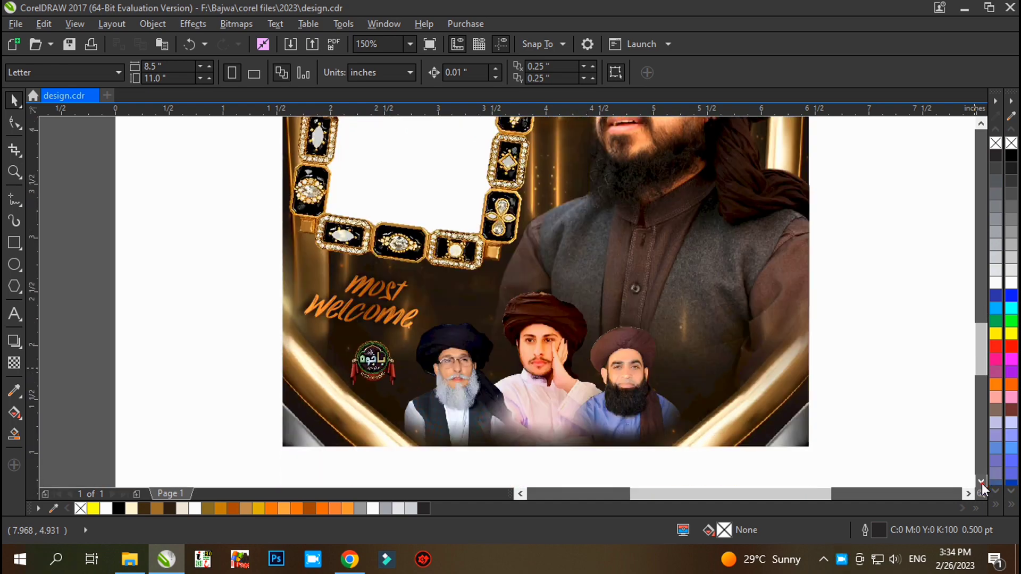
left_click(981, 481)
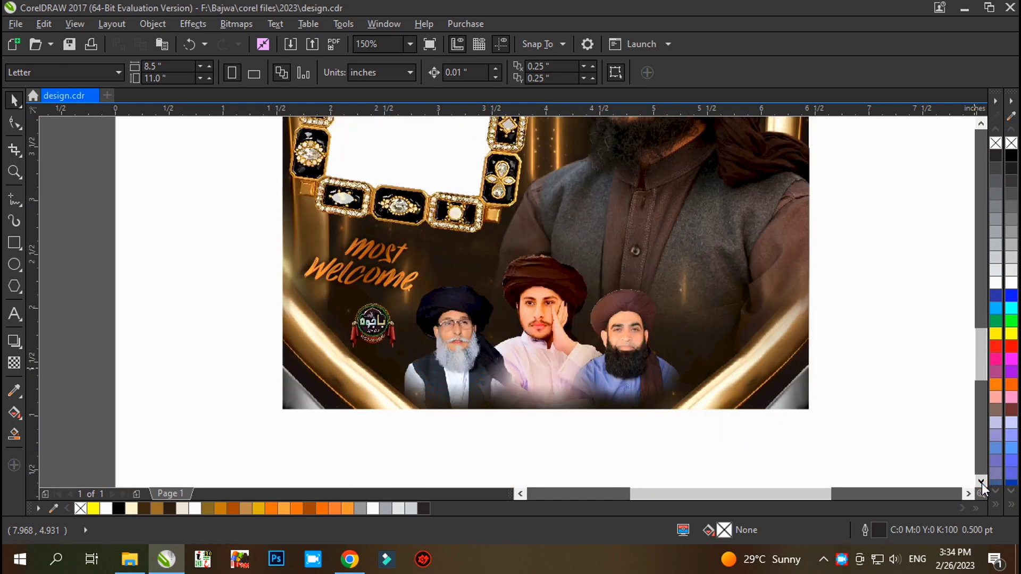
left_click(981, 481)
scroll(434, 444, "down", 3)
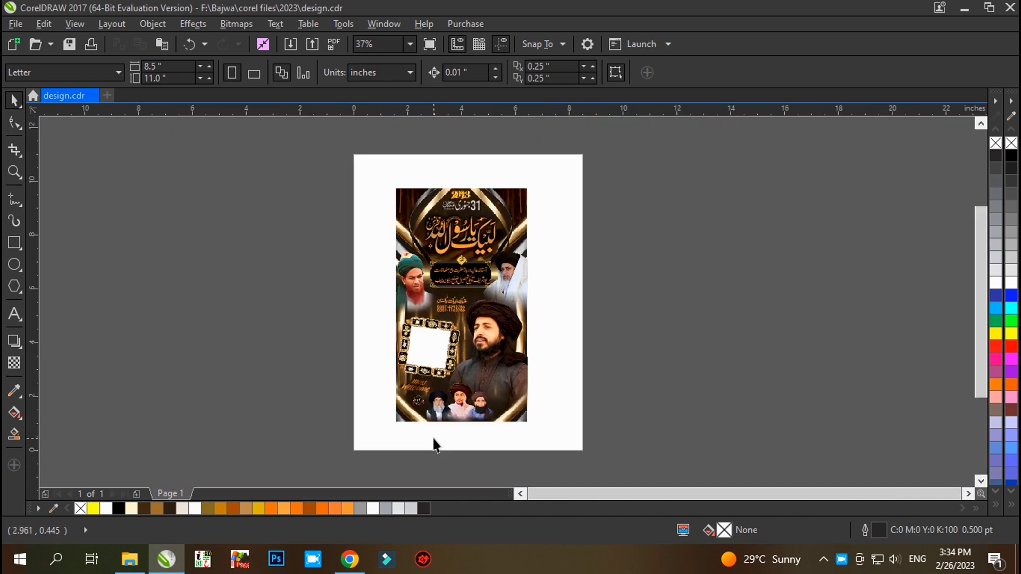
scroll(595, 221, "up", 2)
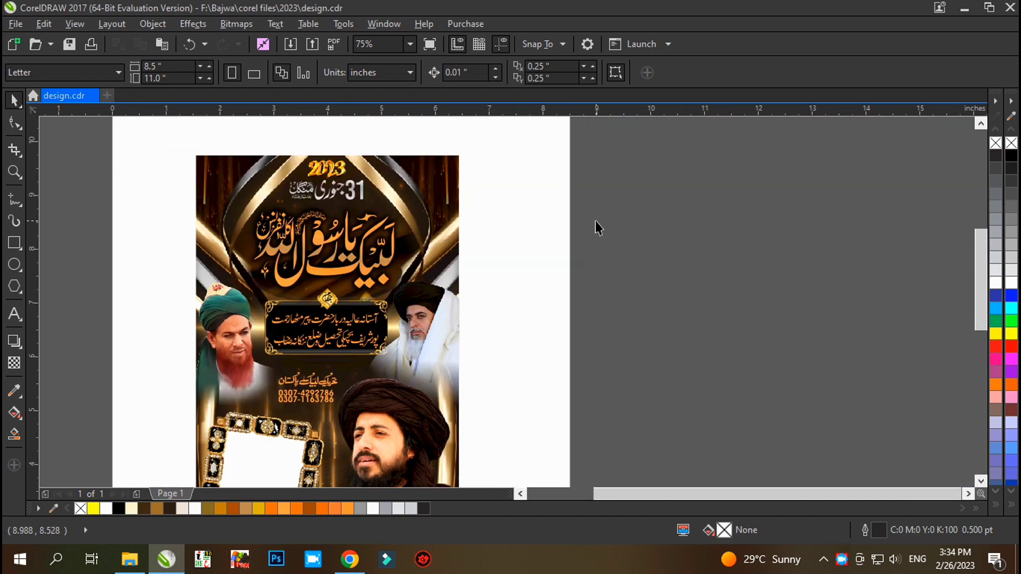
Step: Move the date, venue and contact text off the poster onto the empty desktop, around X 16.61, Y 8.878 inches
left_click_drag(668, 135, 157, 424)
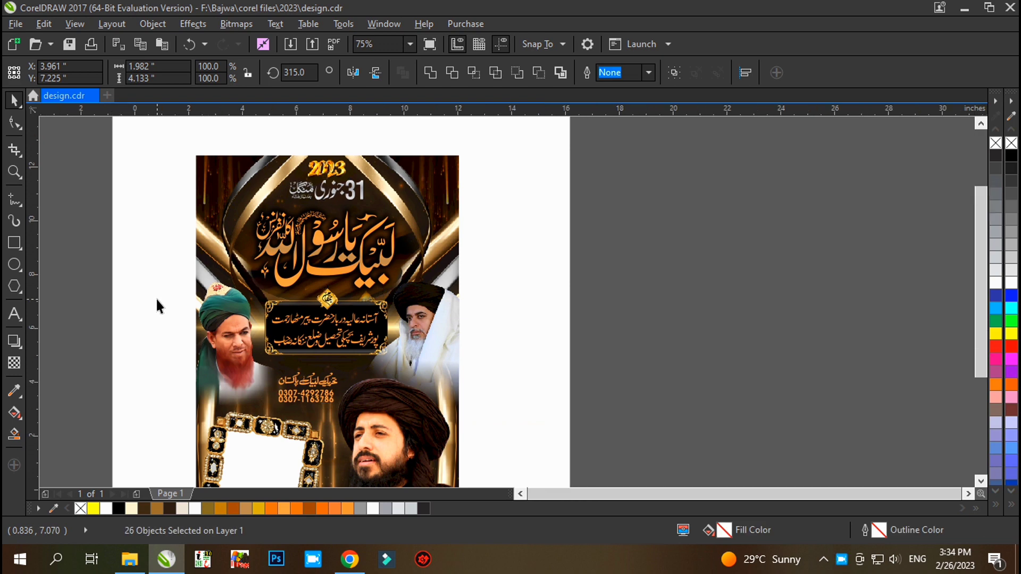
scroll(155, 297, "down", 2)
left_click_drag(237, 298, 583, 250)
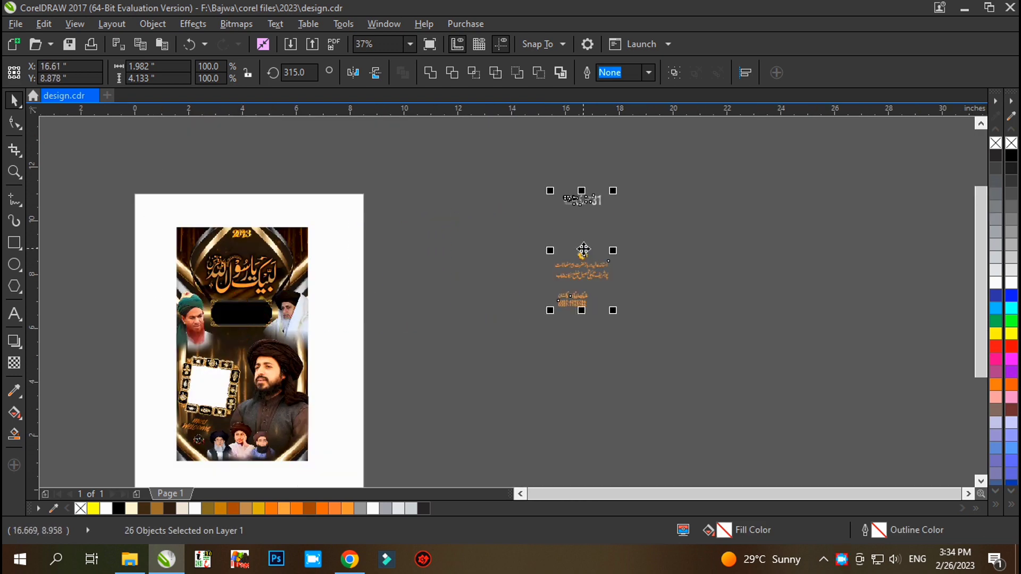
scroll(583, 249, "up", 2)
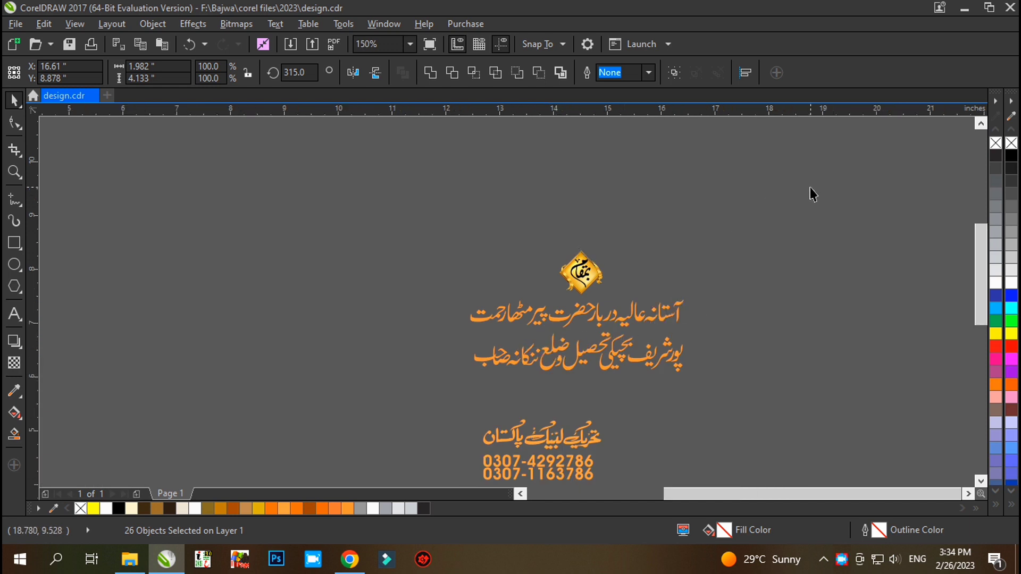
scroll(809, 188, "down", 1)
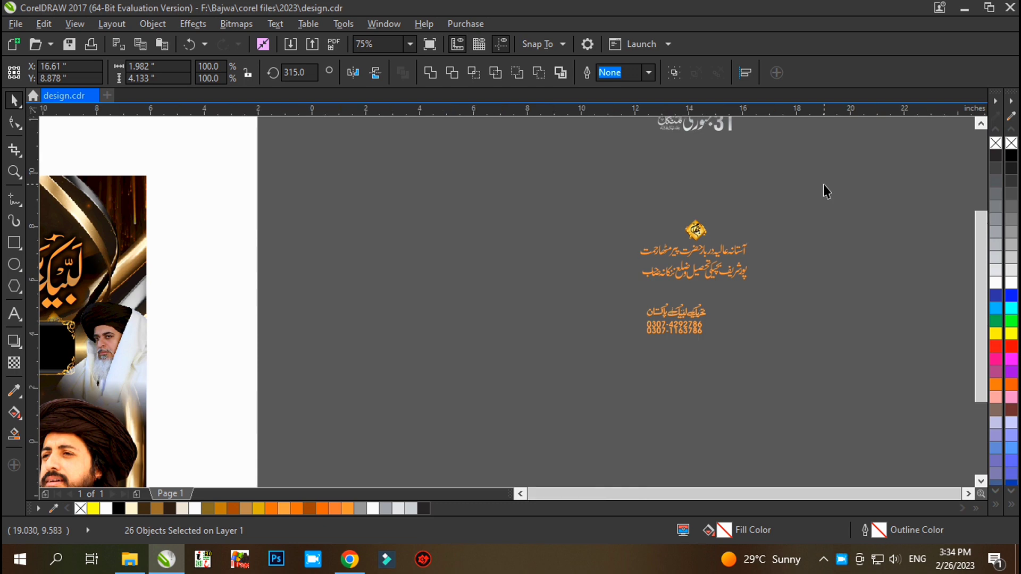
scroll(822, 184, "down", 1)
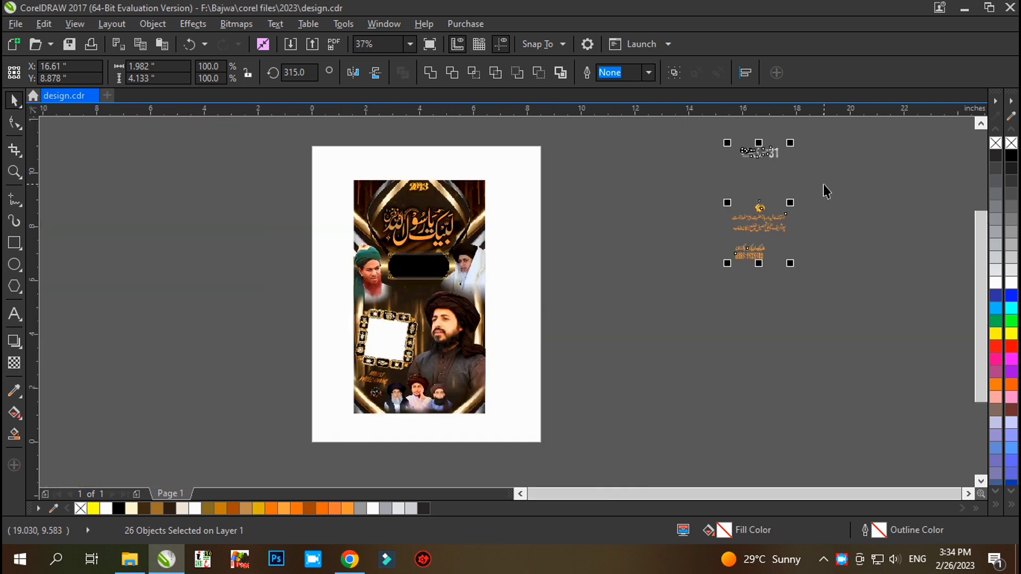
Step: Move the "Most Welcome" lettering and the round emblem off the poster, to about X 14.2, Y 5.39 inches, and inspect the lettering
left_click(423, 230)
left_click(369, 378)
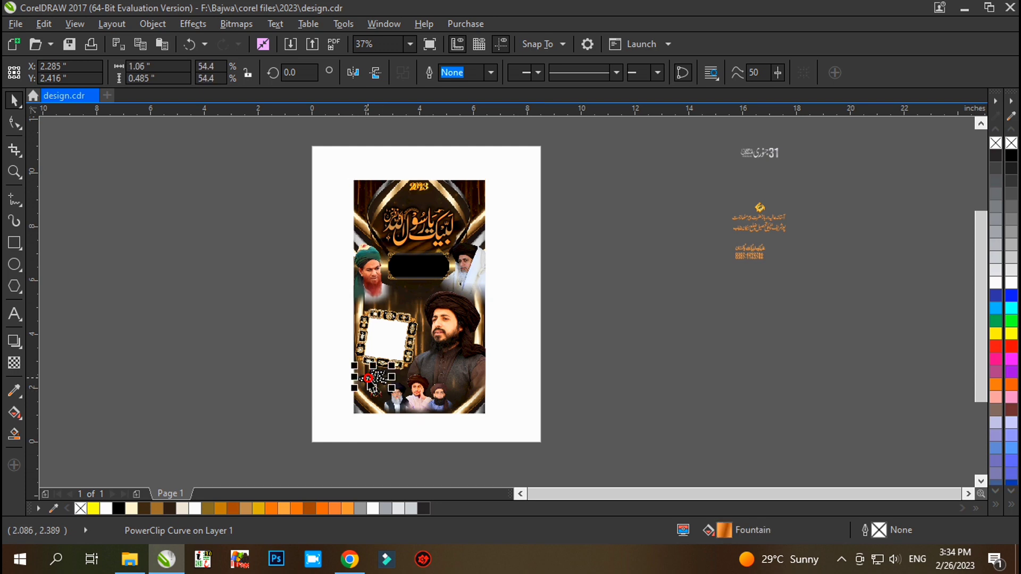
left_click_drag(266, 312, 714, 303)
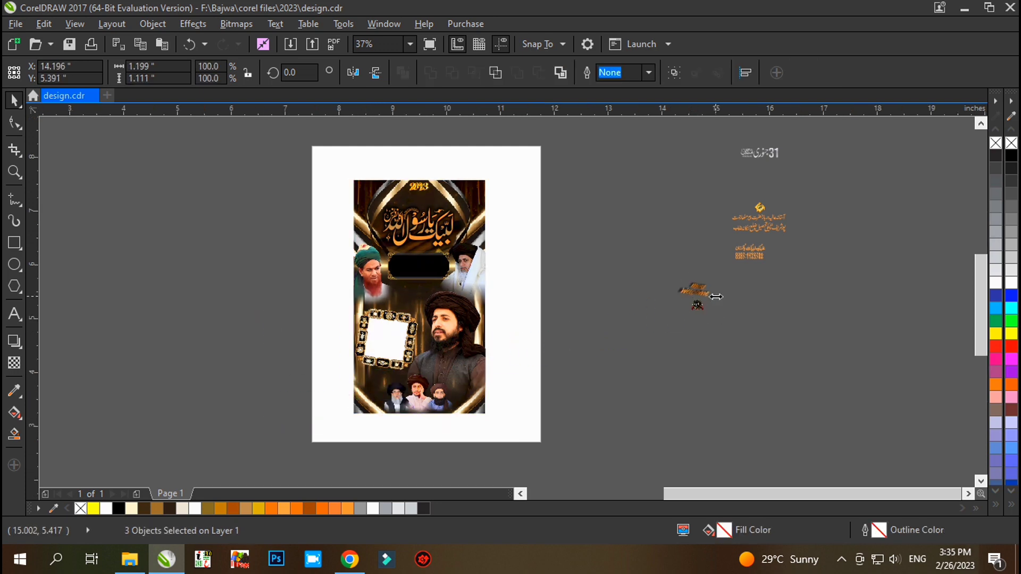
scroll(713, 294, "up", 5)
scroll(643, 255, "up", 3)
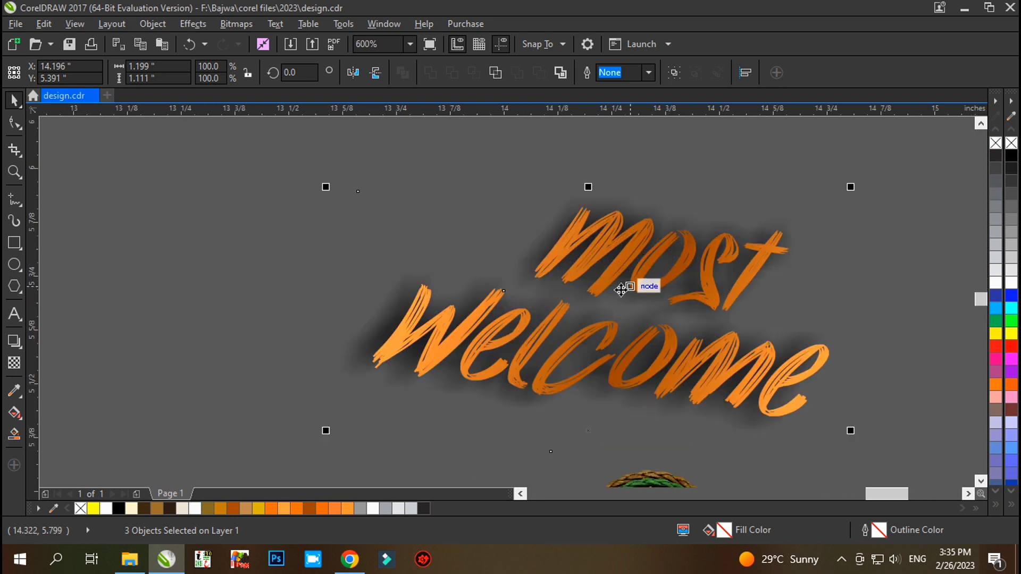
left_click(880, 181)
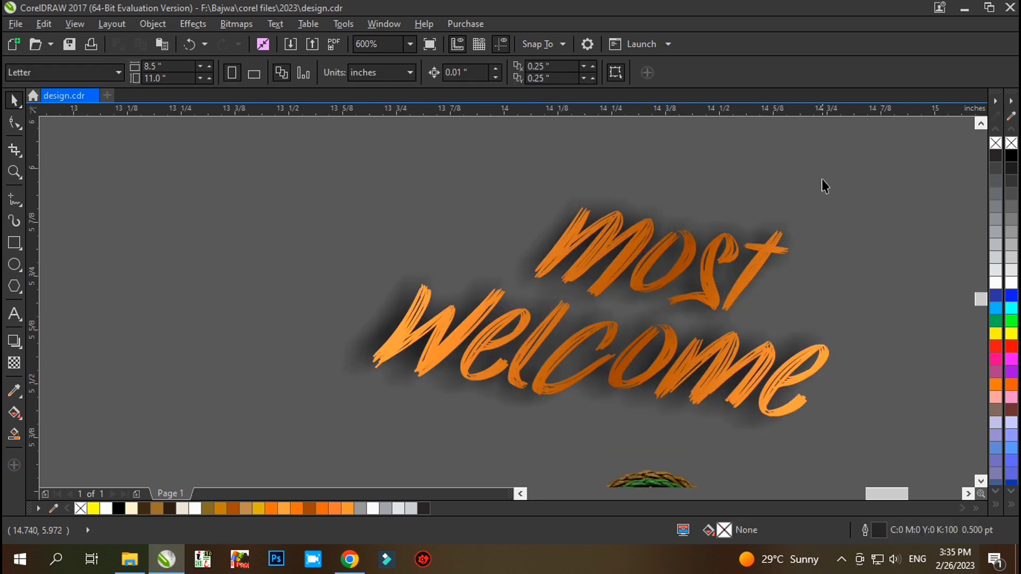
scroll(823, 186, "down", 4)
scroll(738, 282, "down", 3)
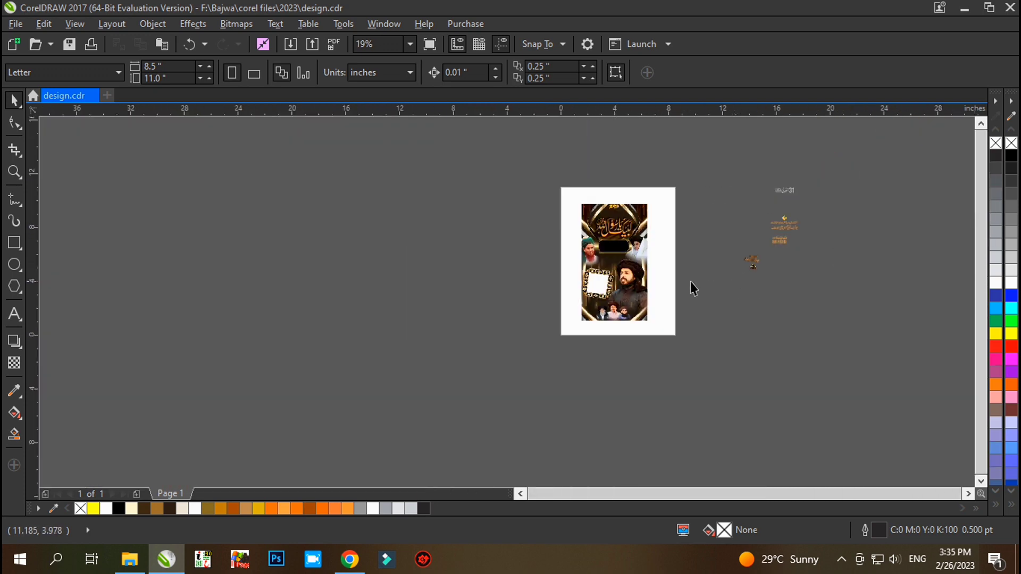
Step: Open the poster's PowerClip contents for editing and move the large calligraphy title with its glow off the page, around X 11.75, Y 9.13 inches
left_click(611, 272)
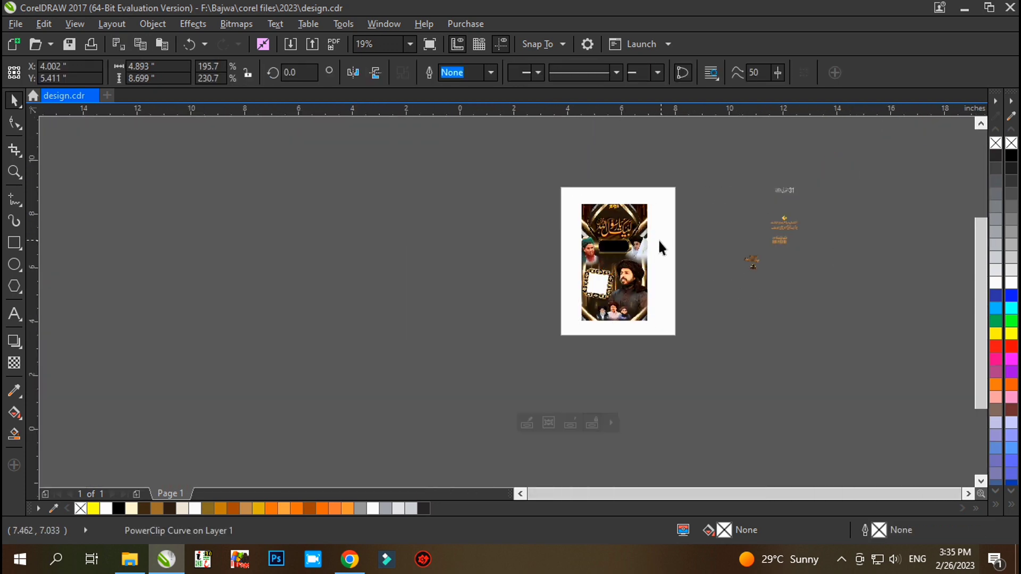
scroll(659, 238, "up", 1)
left_click(525, 421)
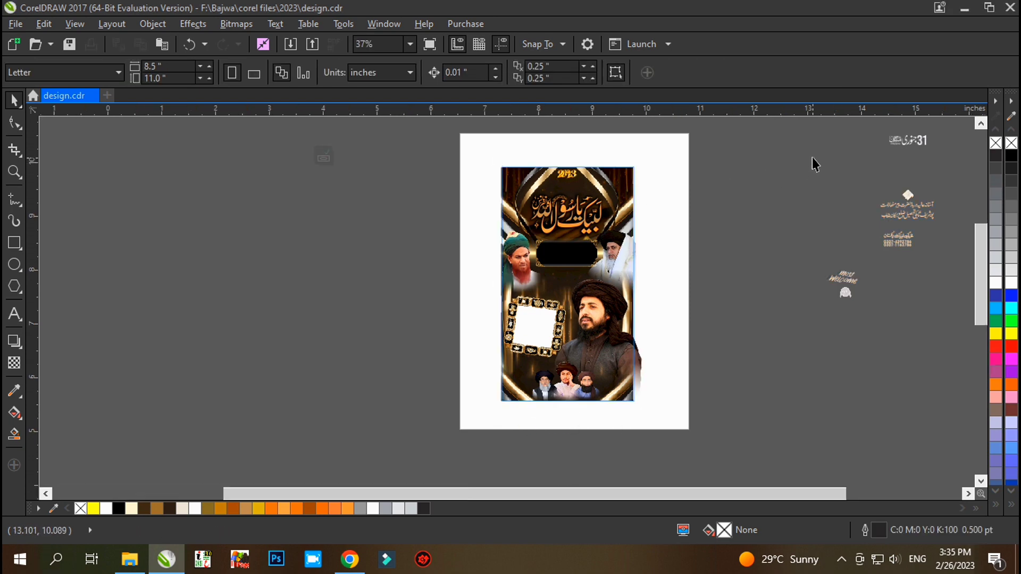
scroll(812, 157, "up", 1)
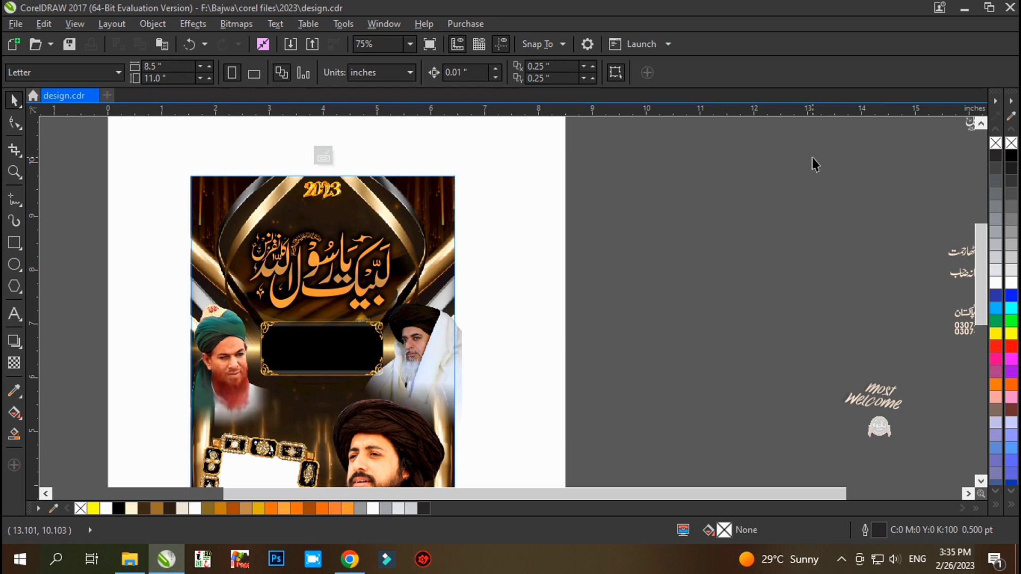
left_click_drag(800, 147, 187, 365)
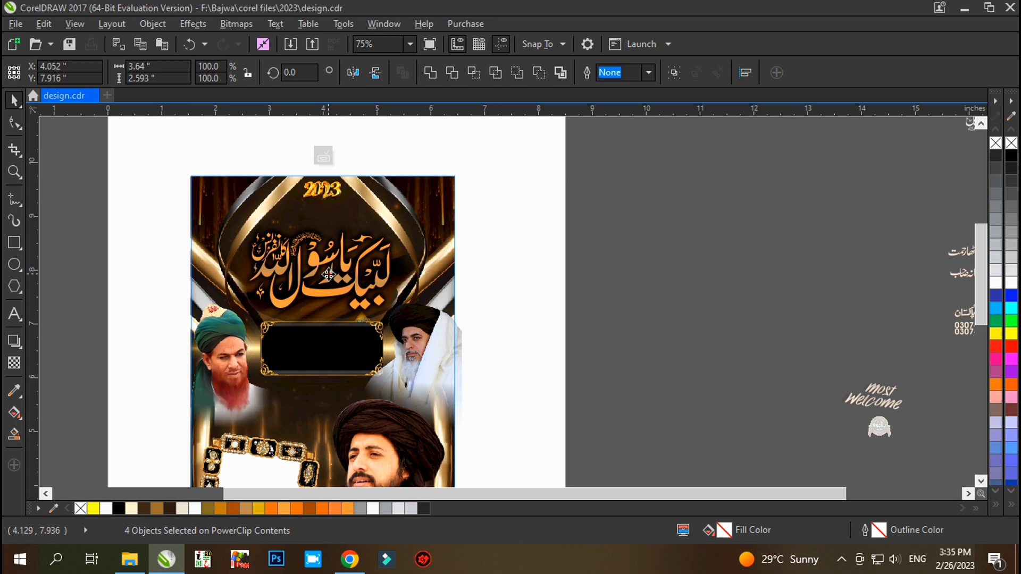
left_click_drag(330, 273, 743, 211)
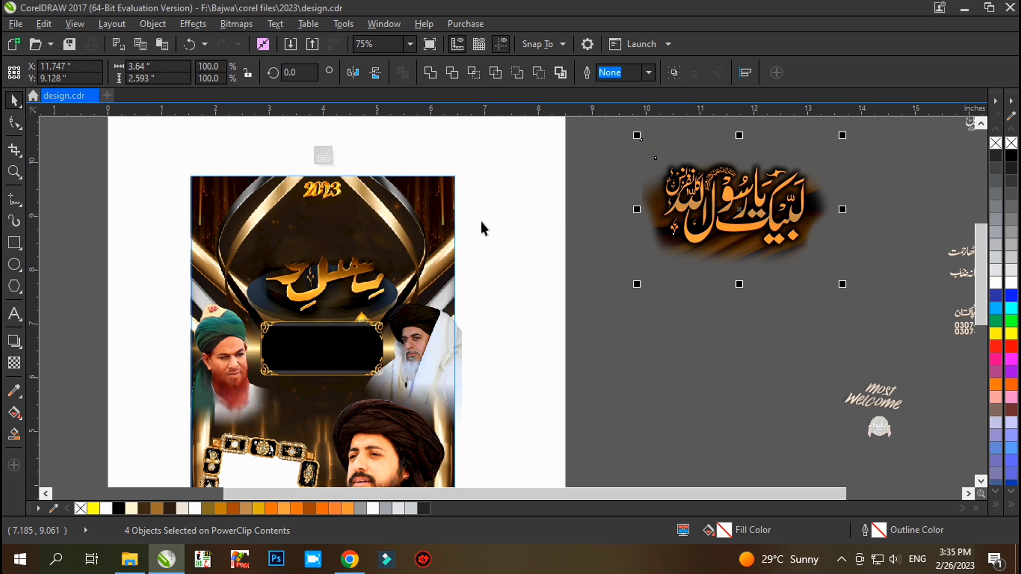
left_click(334, 281)
left_click_drag(317, 275, 523, 274)
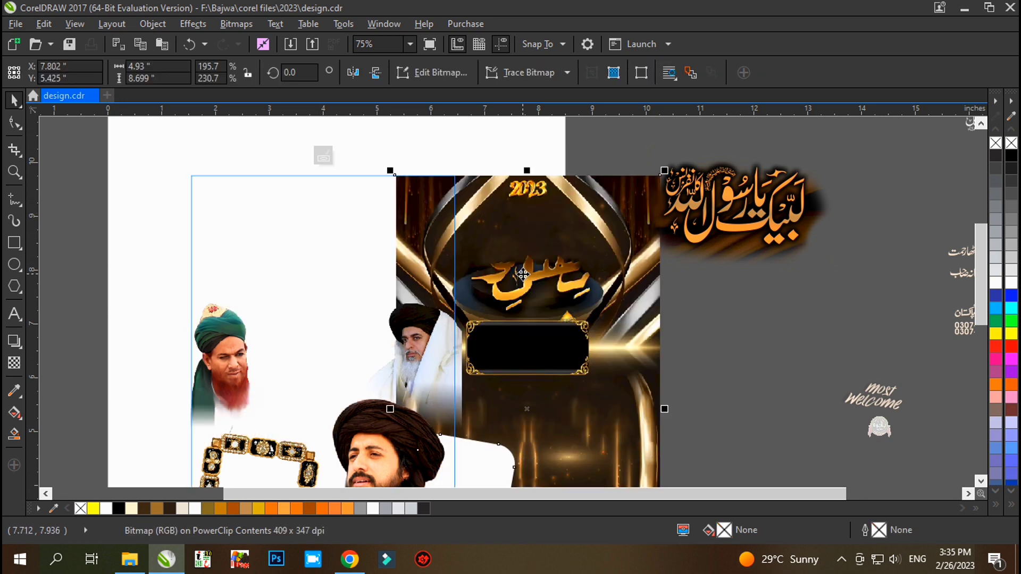
key("ctrl+z")
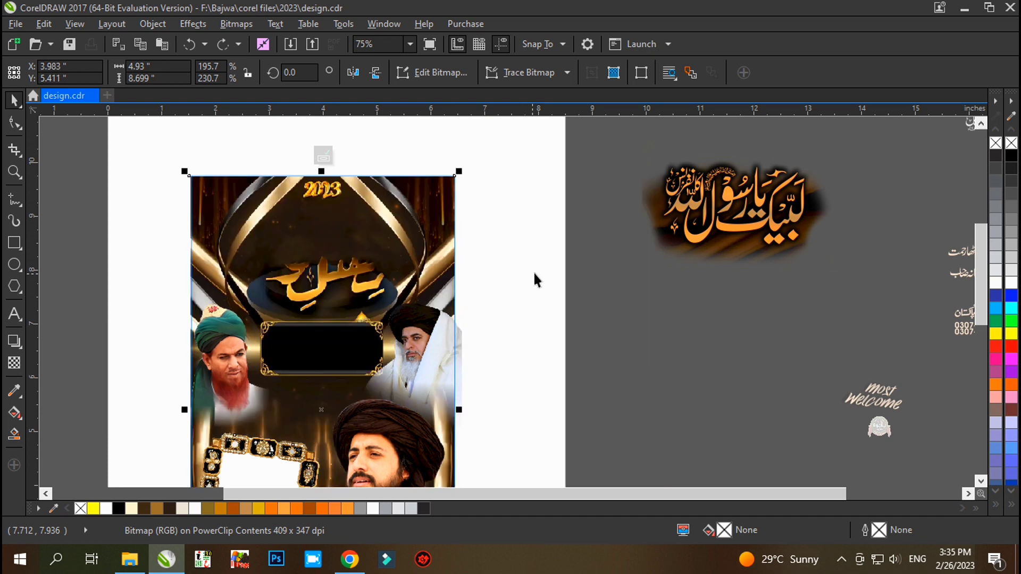
Step: Move the blurred shadow and glow bitmaps from behind the calligraphy title back onto the poster's dark title area
left_click(675, 273)
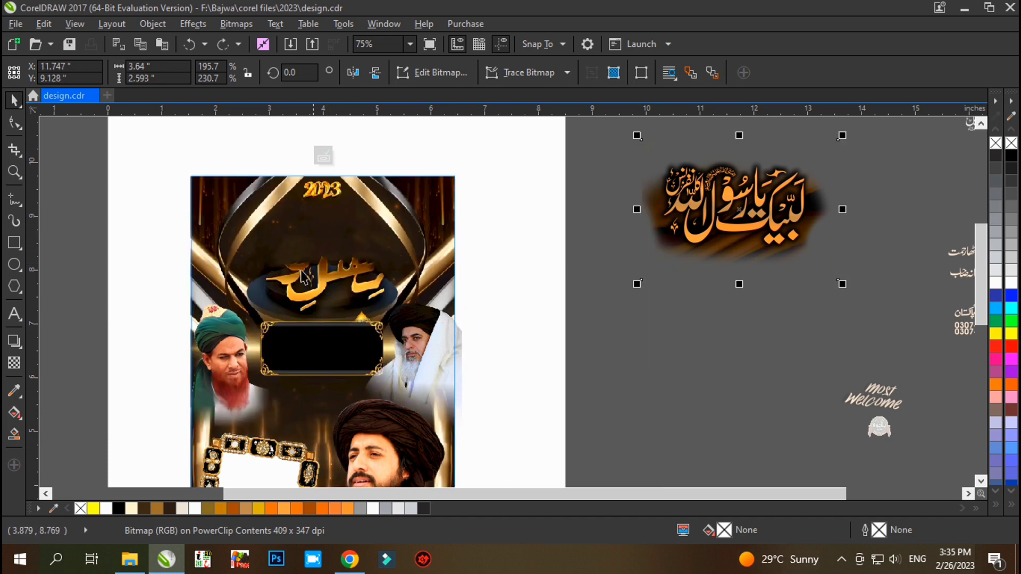
left_click(671, 305)
left_click_drag(725, 252, 316, 319)
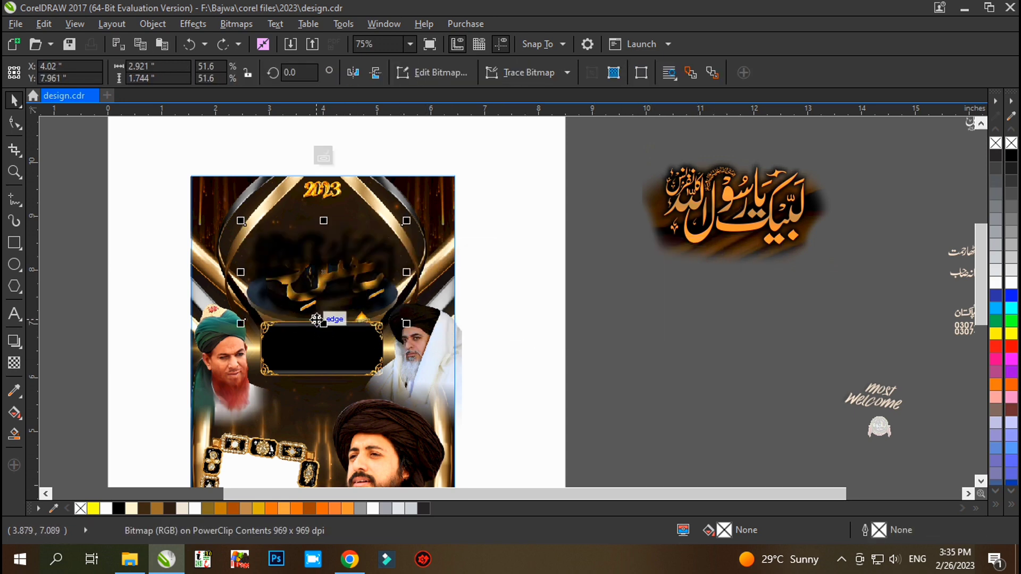
left_click(726, 270)
left_click_drag(650, 267, 326, 317)
left_click(353, 273)
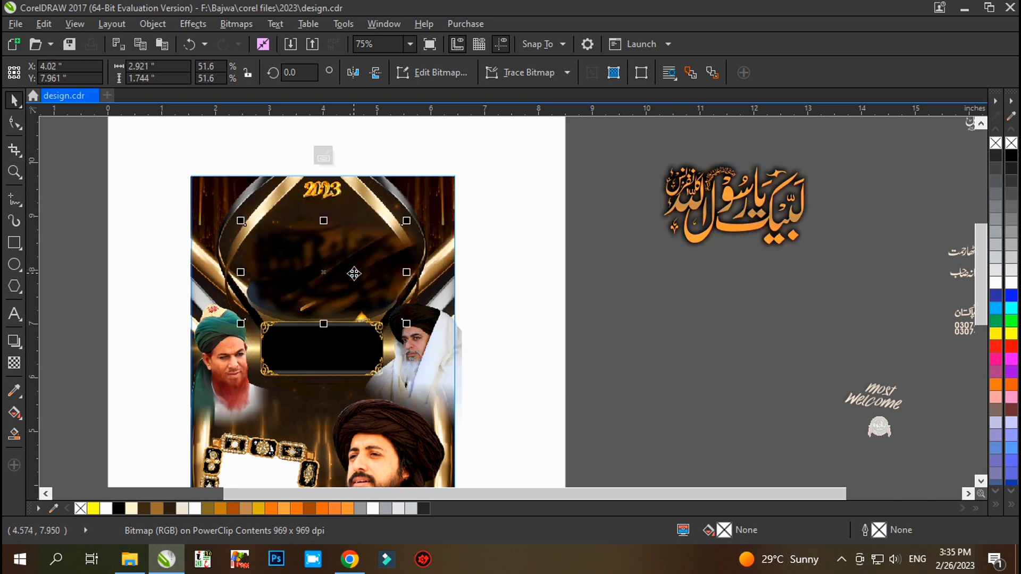
Step: Centre the returned glow bitmap over the poster's title area at X 4.02, Y 7.961 inches
left_click(424, 255)
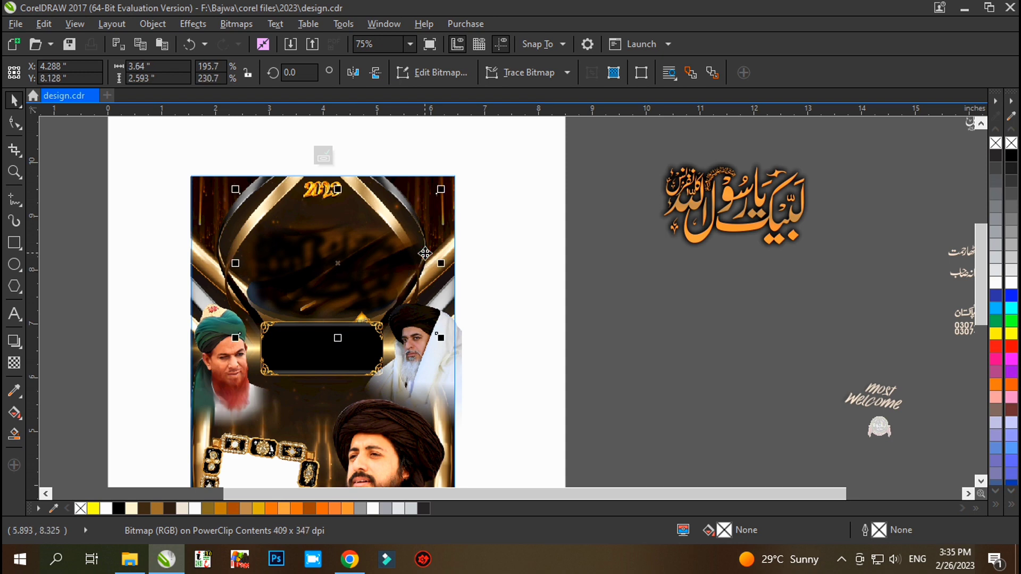
left_click_drag(424, 254, 402, 262)
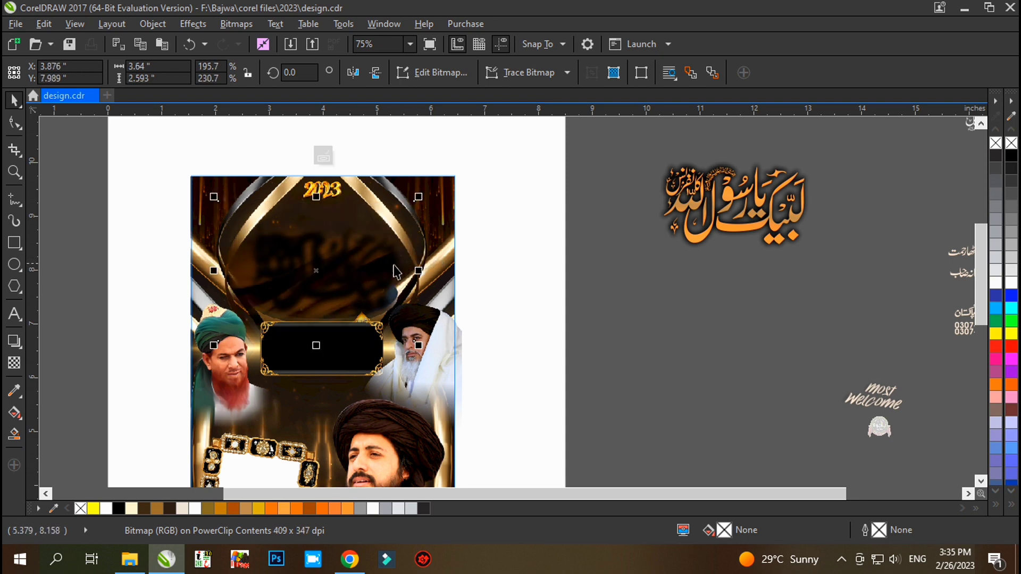
left_click_drag(318, 271, 327, 272)
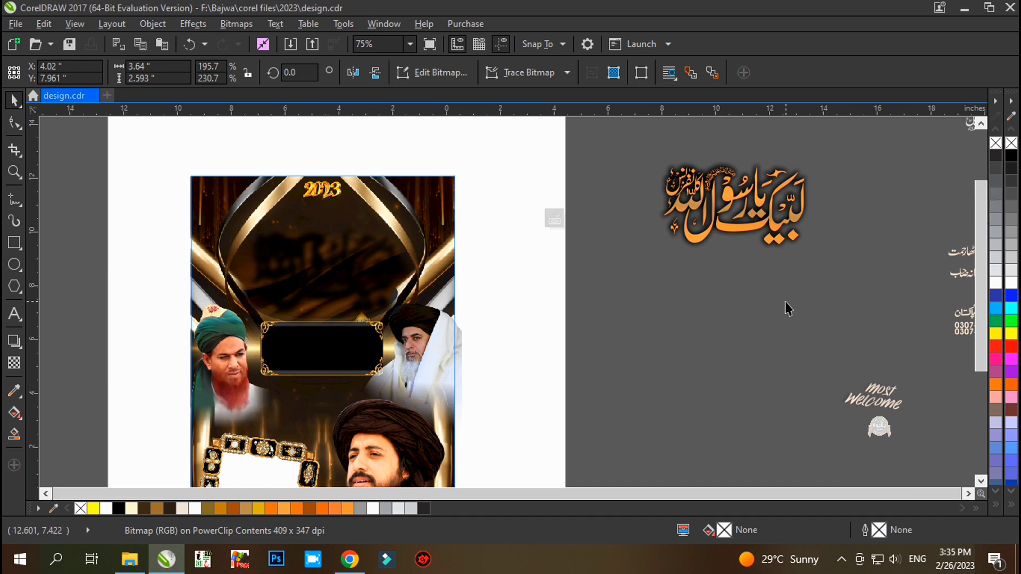
scroll(784, 301, "down", 2)
scroll(797, 274, "up", 2)
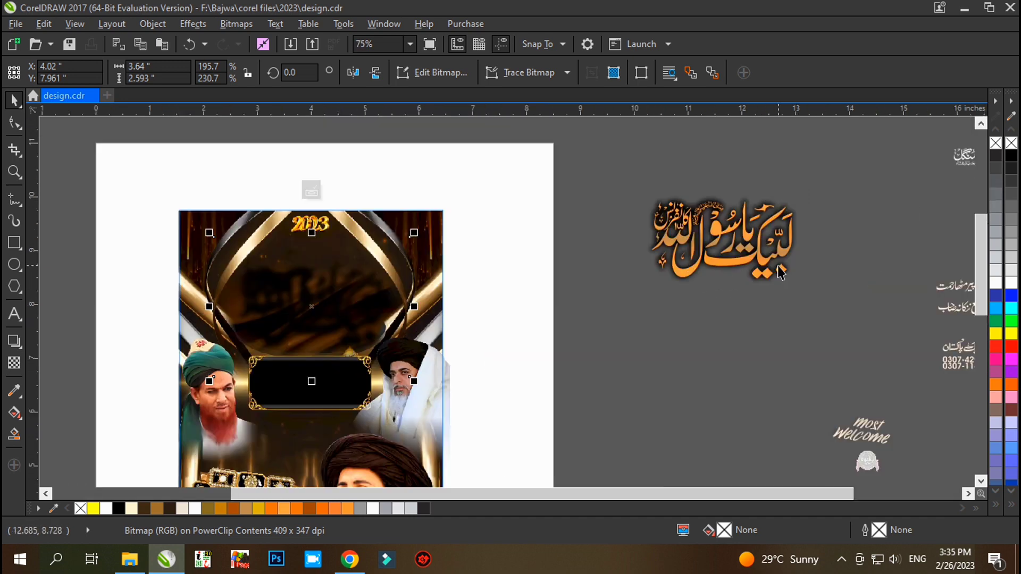
Step: Separate the off-page orange calligraphy title from its blurred shadow, and move the second blurred shadow off the poster beneath them
left_click_drag(731, 257, 701, 182)
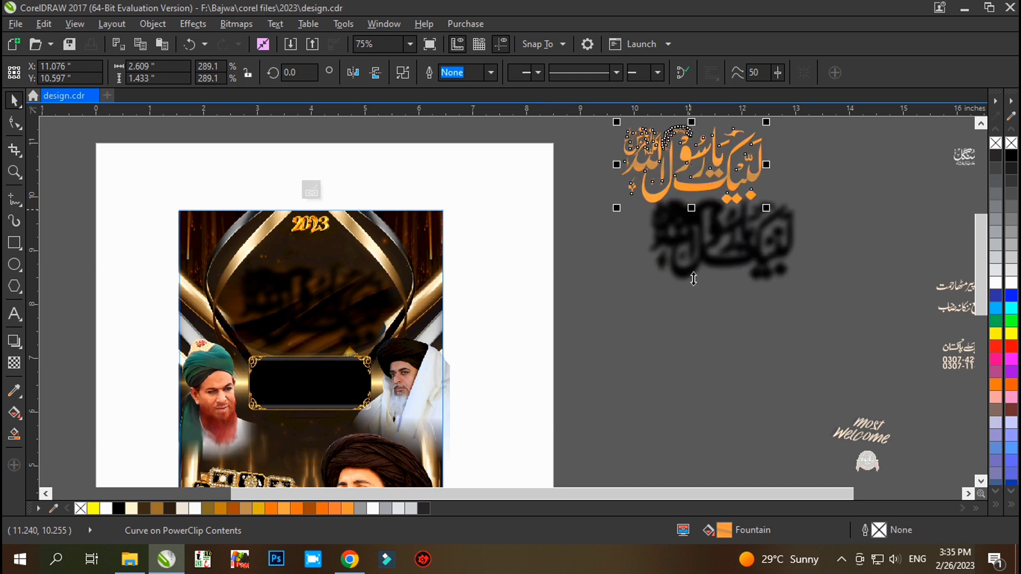
left_click_drag(738, 247, 788, 191)
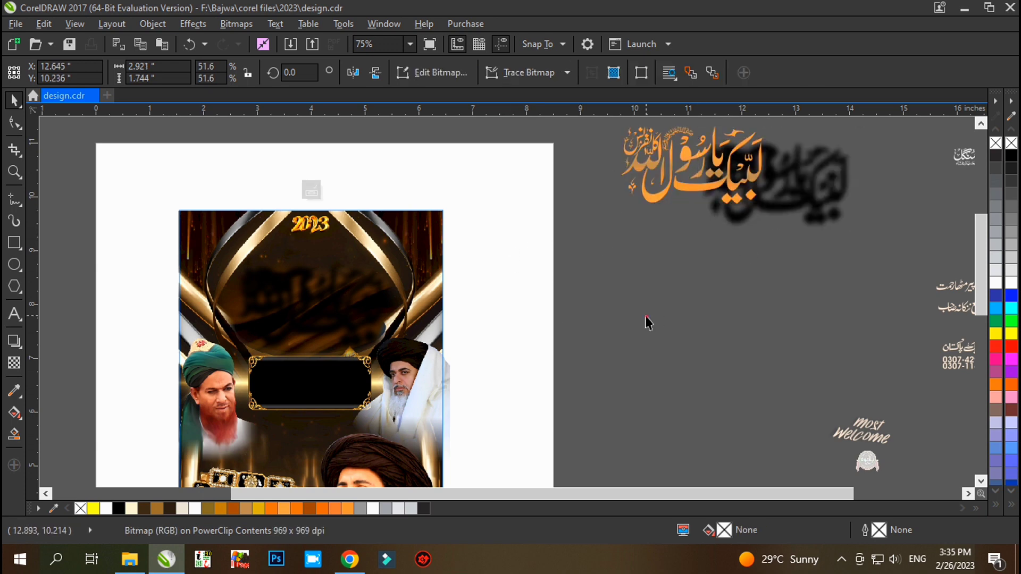
left_click(647, 321)
left_click_drag(592, 196, 208, 373)
left_click_drag(282, 316, 744, 267)
left_click(676, 329)
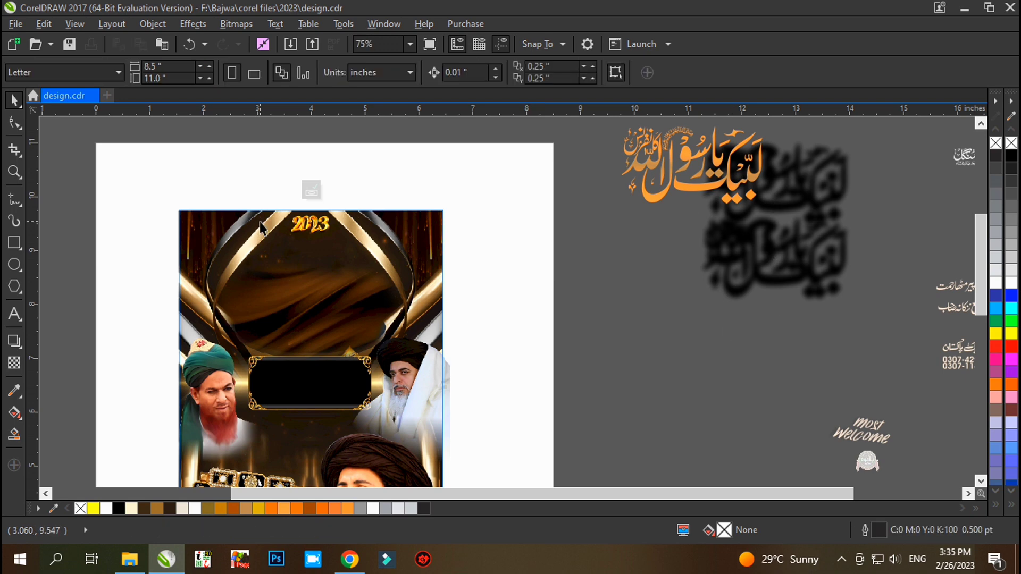
Step: Check whether the "2023" lettering at the poster's upper edge can be selected apart from the background bitmap
left_click(316, 227, "ctrl")
left_click(316, 228)
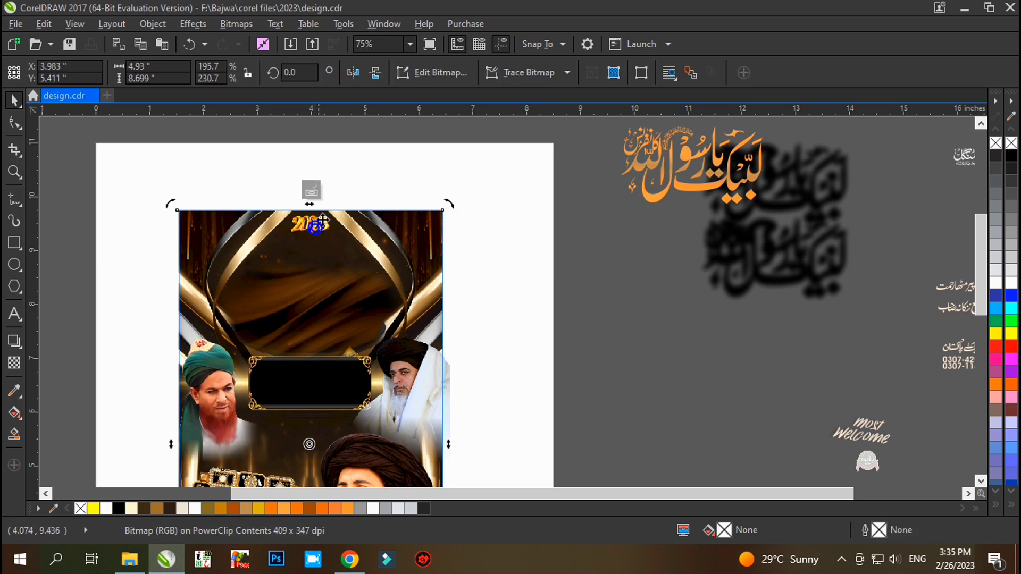
left_click(435, 189)
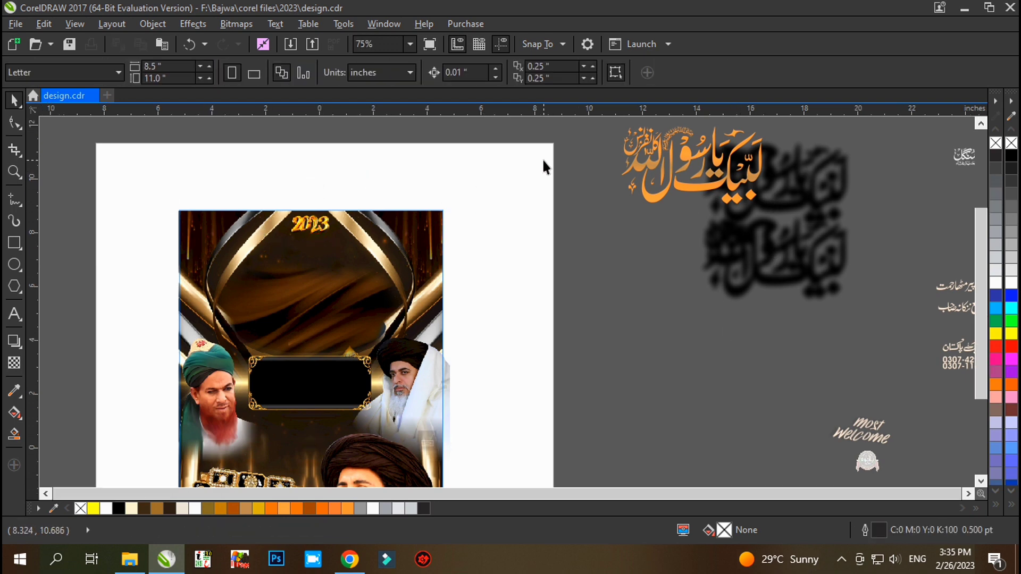
scroll(542, 160, "down", 1)
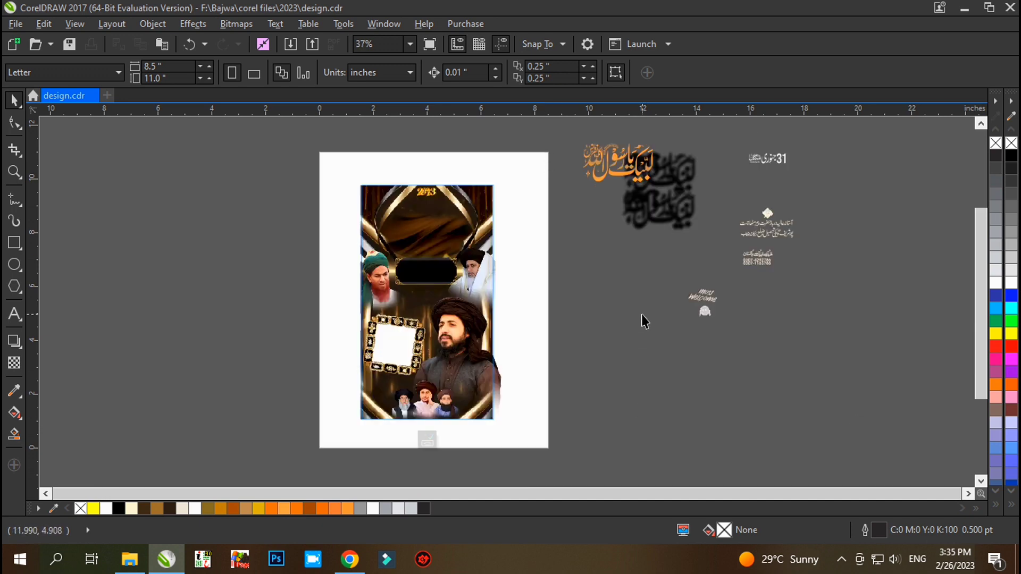
Step: Move the white-shawled portrait off the page to about X 12.06, Y 5.99 inches, and the green-turbaned portrait to about X -4.13, Y 7.43 inches
scroll(585, 324, "up", 1)
left_click(319, 232)
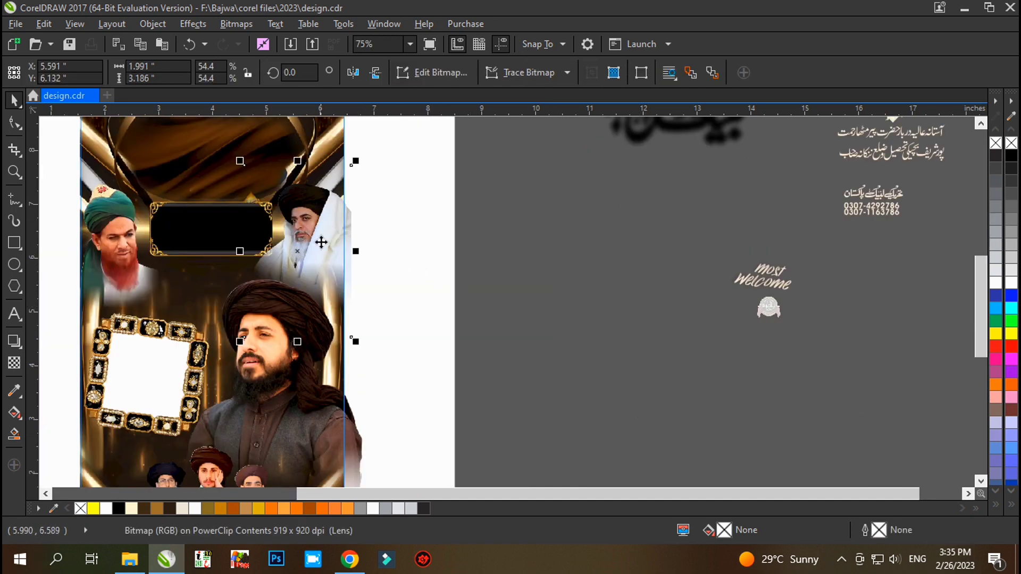
left_click_drag(315, 244, 664, 250)
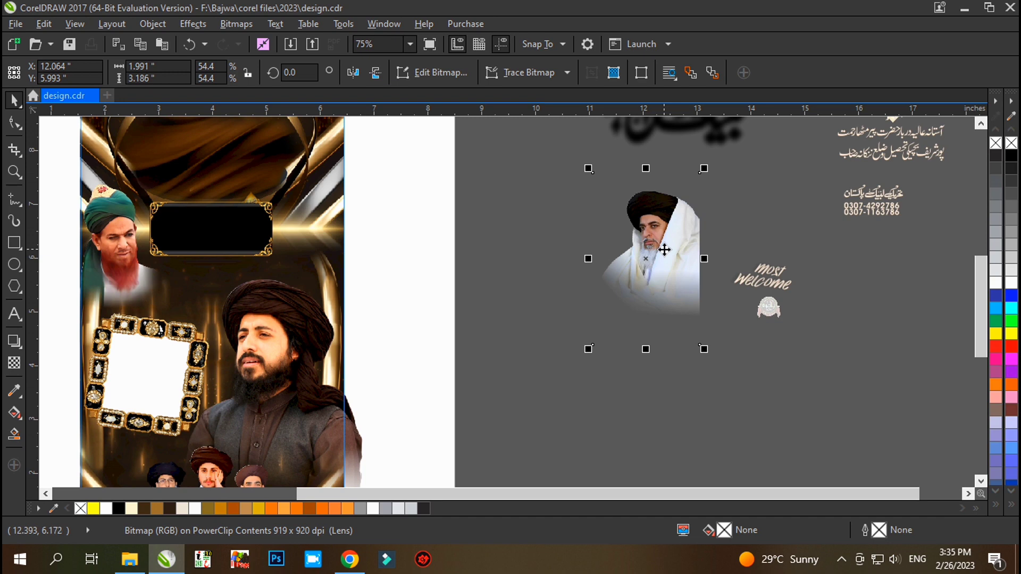
scroll(664, 250, "down", 1)
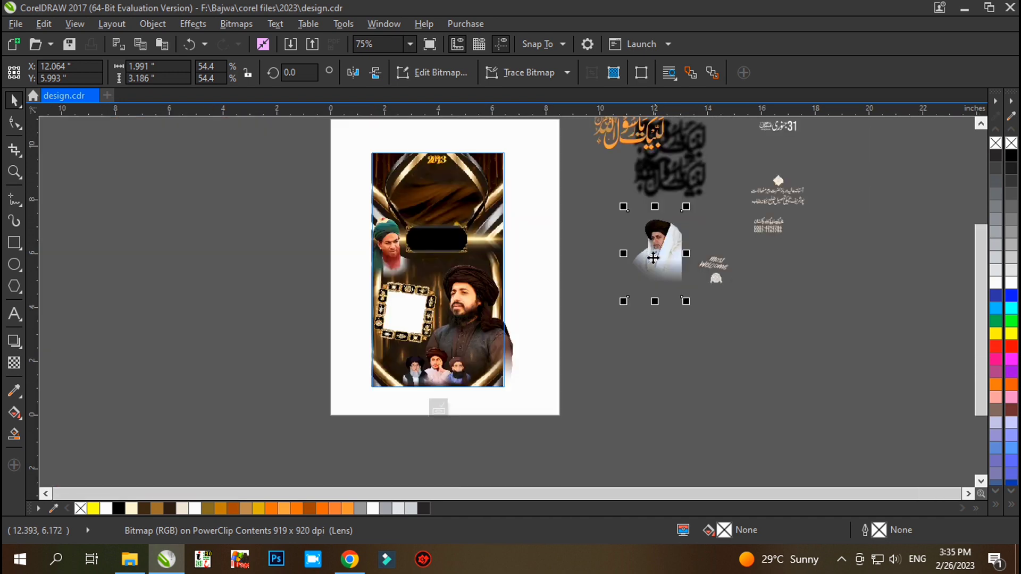
left_click(390, 261)
left_click_drag(390, 258, 223, 225)
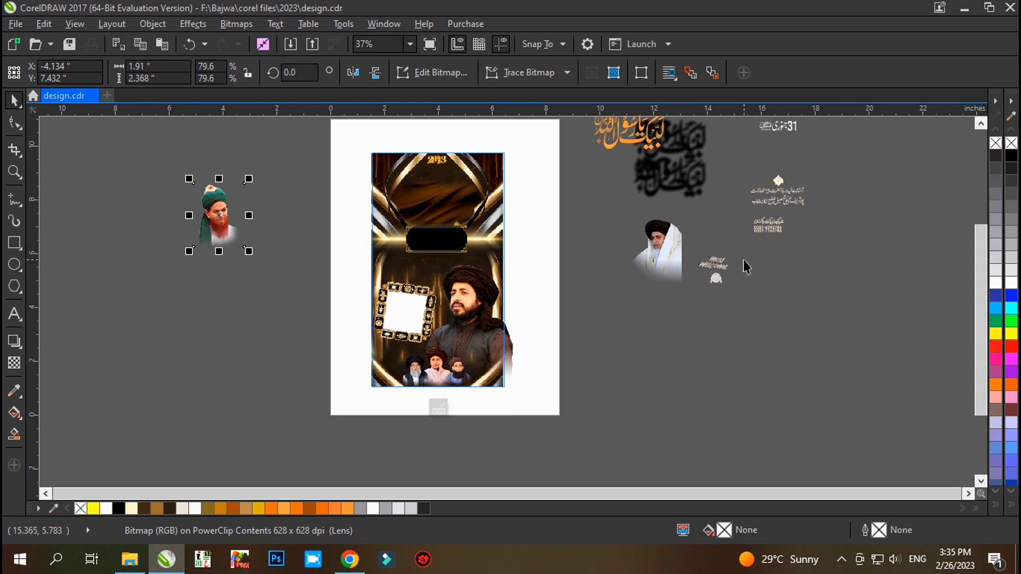
Step: Move the large dark-turbaned portrait off the poster to about X 11.29, Y 2.47 inches
left_click(505, 373)
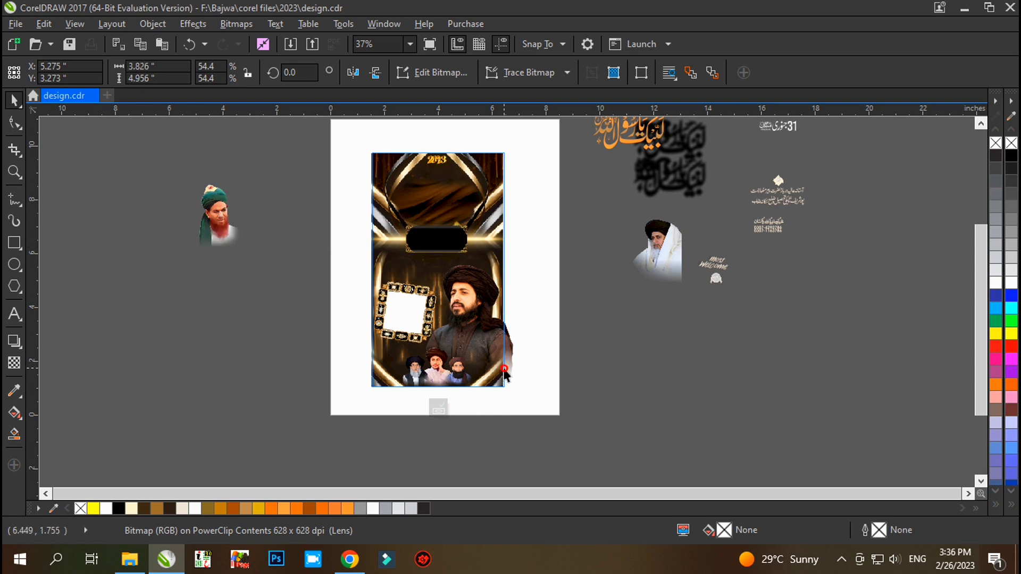
left_click(754, 393)
scroll(535, 361, "up", 2)
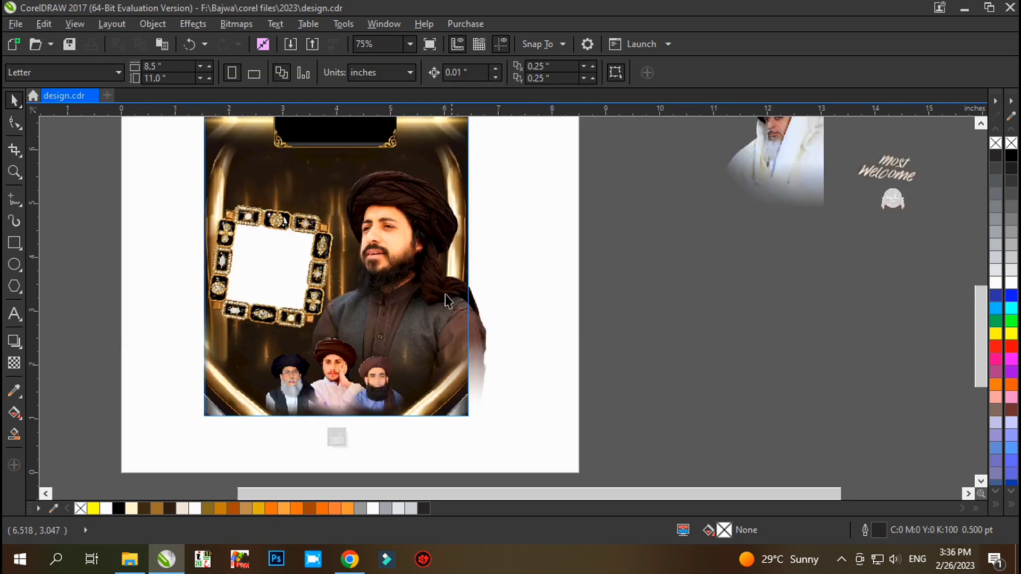
left_click(446, 300)
mouse_move(428, 301)
left_mouse_down()
mouse_move(402, 273)
mouse_move(721, 313)
left_mouse_up()
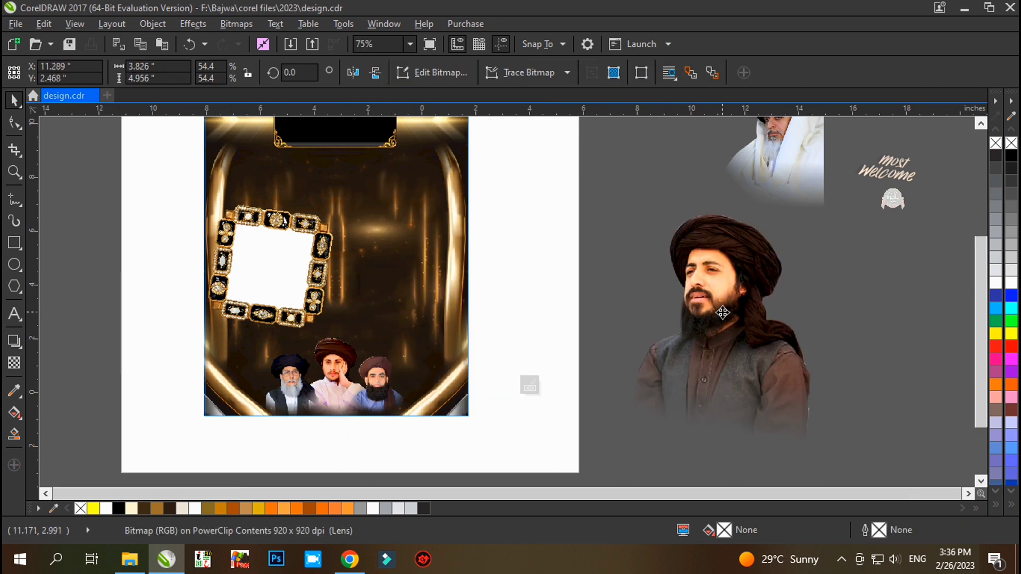
Step: Move the three small portraits from the poster's lower edge onto the empty area beside the page, spaced apart from one another
scroll(723, 313, "down", 2)
scroll(497, 348, "up", 2)
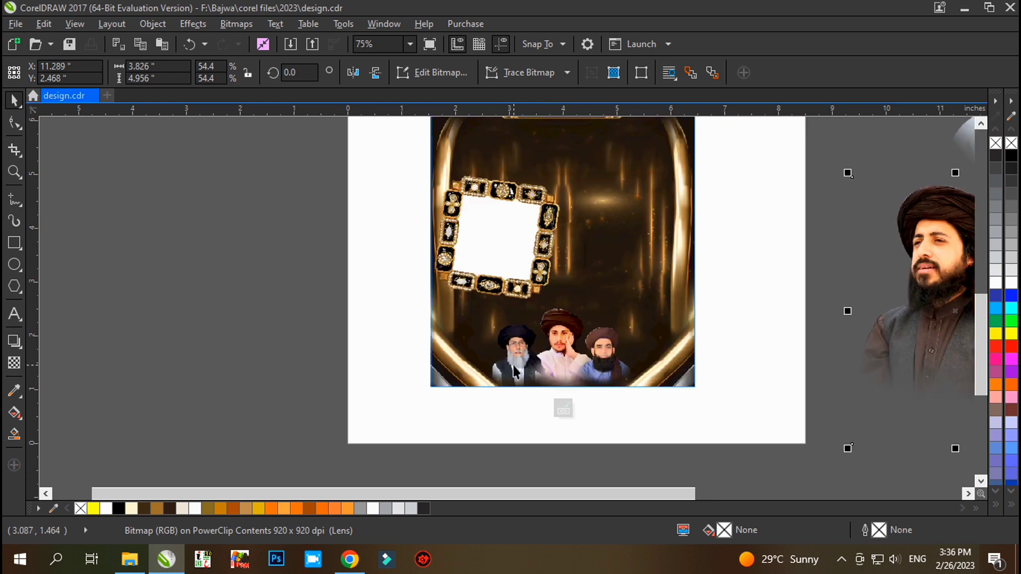
left_click_drag(513, 354, 353, 335)
left_click_drag(211, 327, 183, 315)
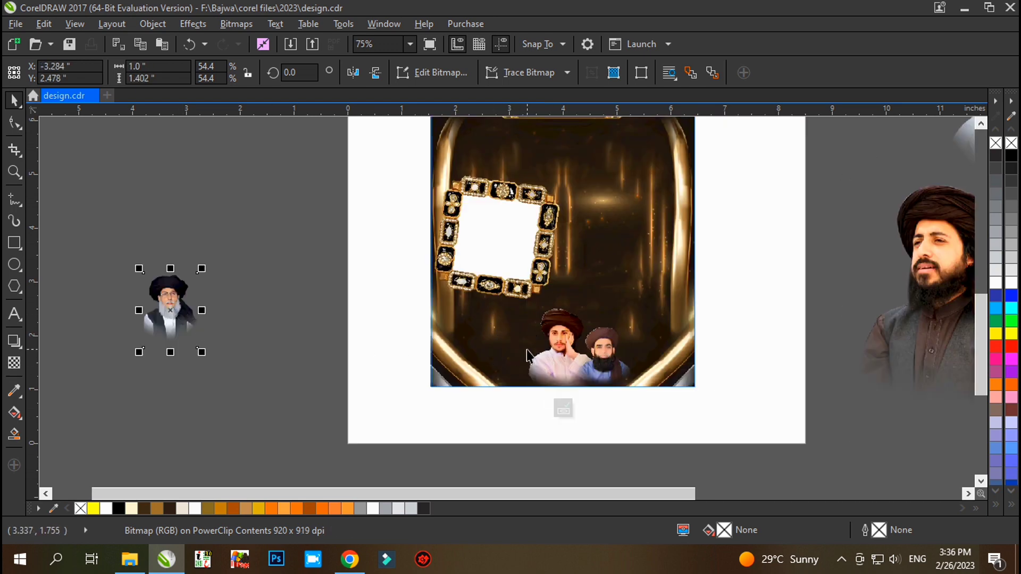
left_click_drag(556, 359, 256, 357)
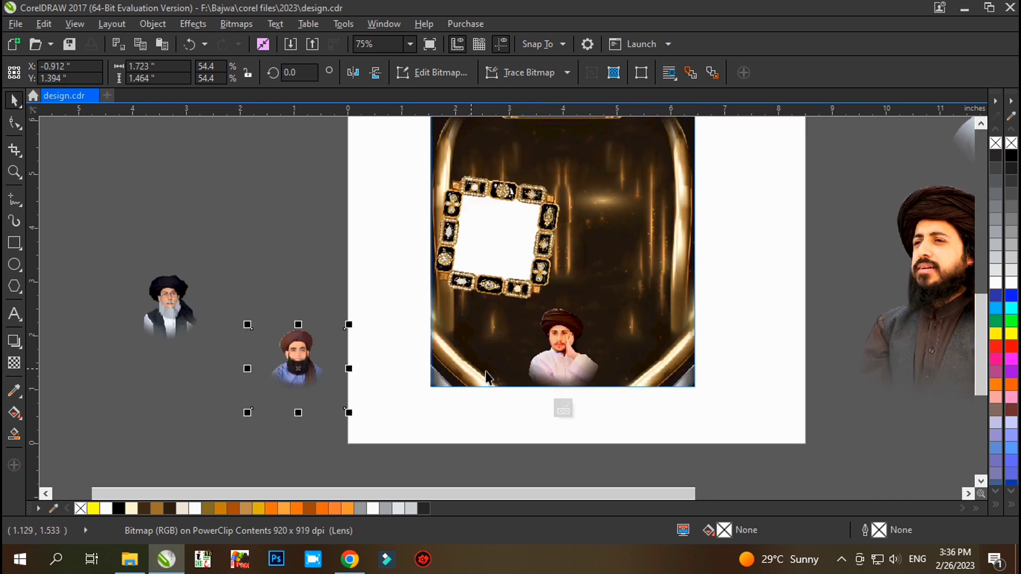
left_click_drag(562, 373, 252, 279)
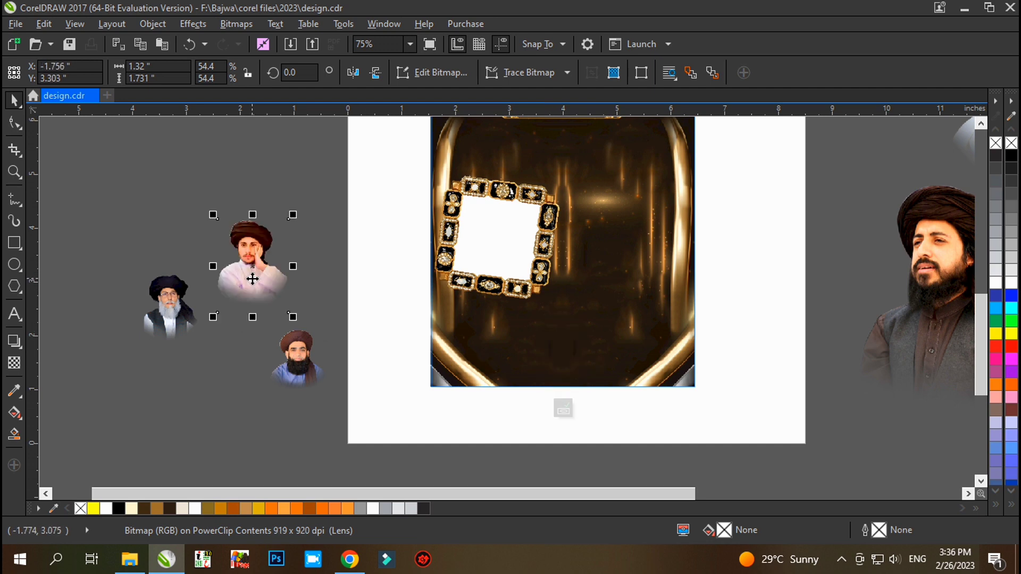
Step: Move the jewelled square frame off the white cut-out to beside the page, about X -6.11, Y 5.02 inches
left_click(378, 260)
left_click(500, 239)
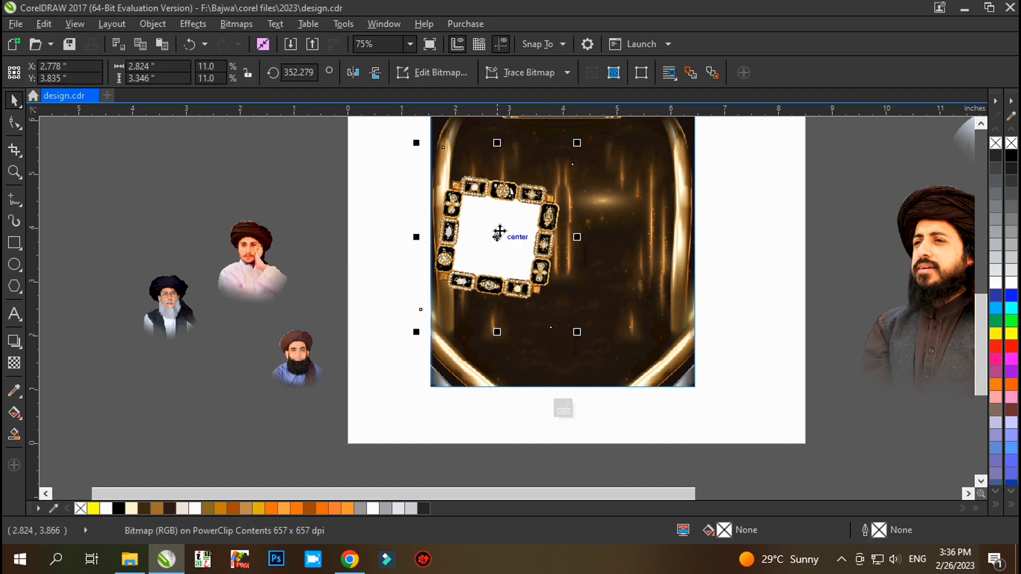
left_click_drag(497, 216, 538, 281)
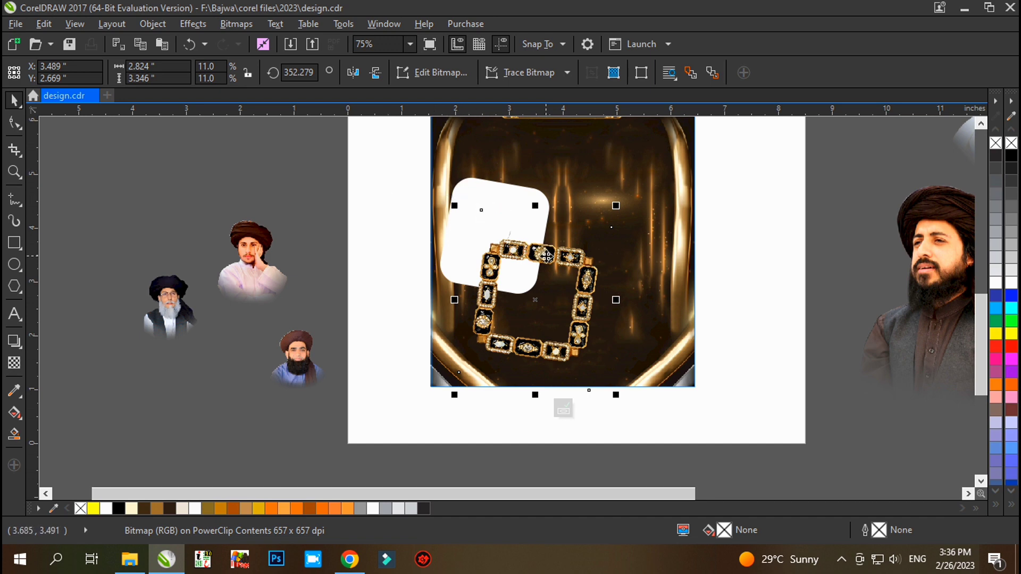
left_click_drag(546, 256, 508, 190)
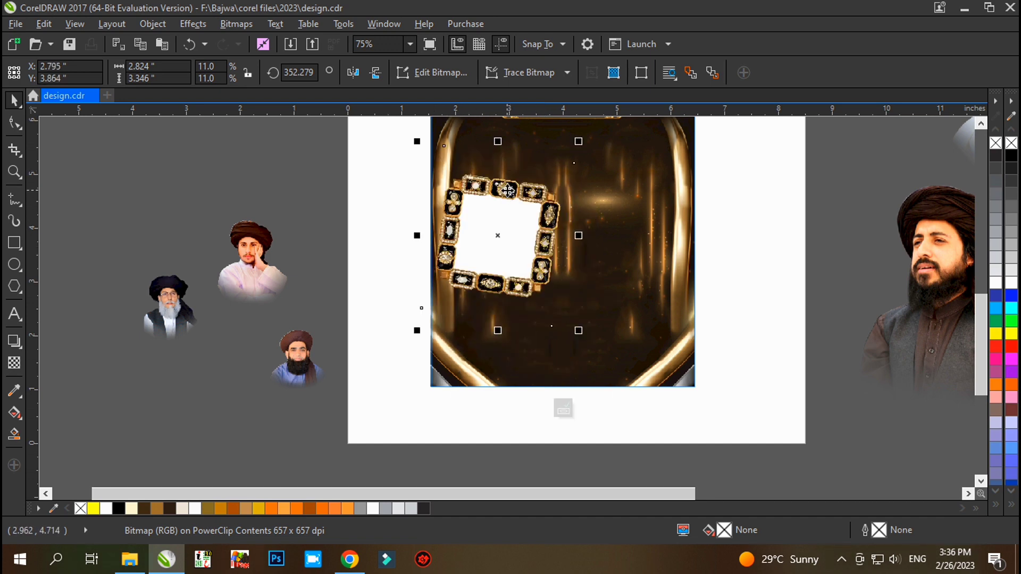
scroll(507, 190, "up", 1)
scroll(596, 238, "down", 3)
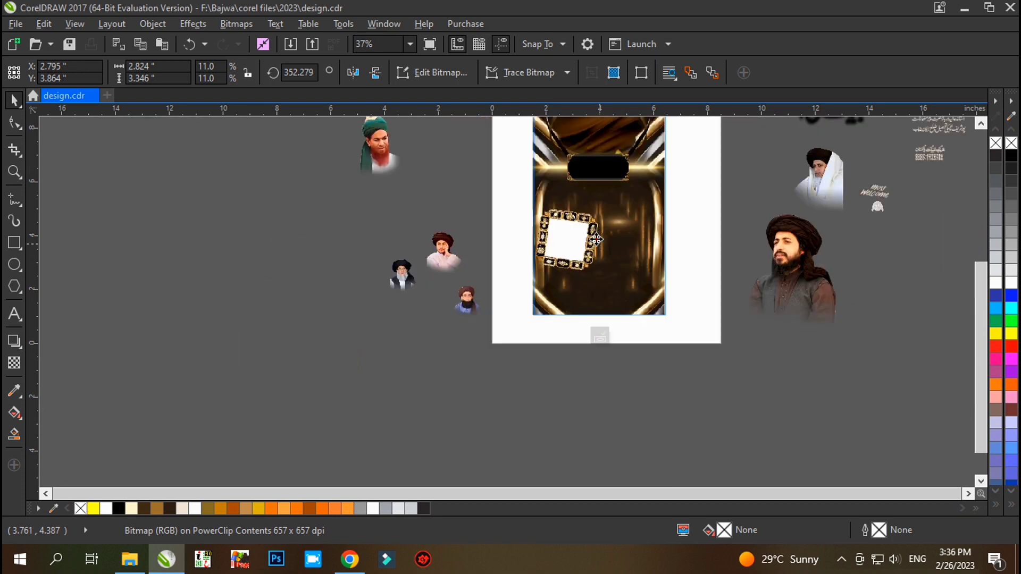
left_click_drag(595, 239, 357, 209)
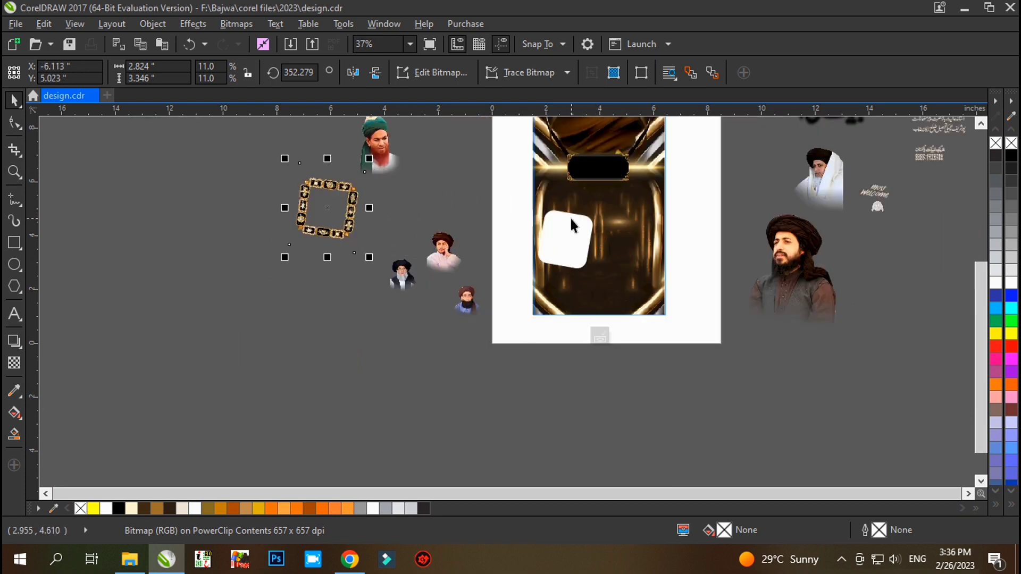
Step: Move the poster background far off the page to about X -30.12, Y 8.37 inches, and the brown glow bitmap to about X -23.55, Y 8.69 inches
scroll(569, 216, "up", 4)
left_click(566, 247)
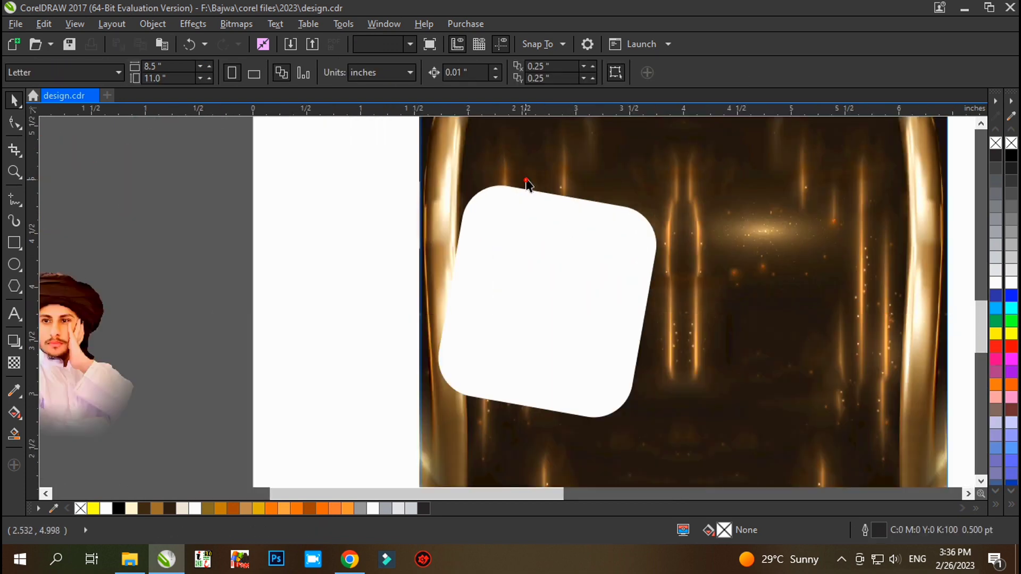
left_click_drag(526, 184, 603, 145)
left_click_drag(812, 272, 652, 289)
scroll(646, 276, "down", 4)
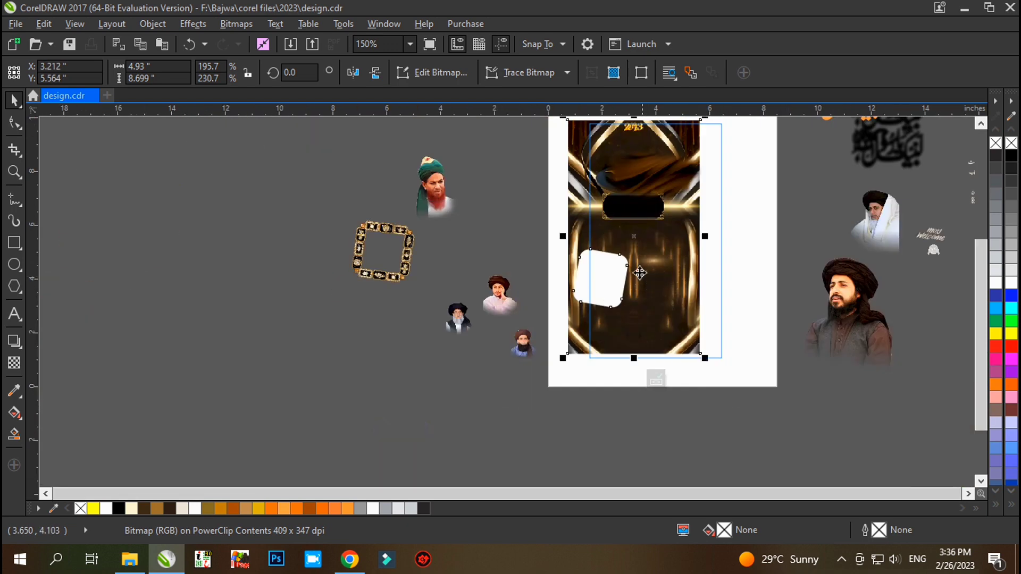
left_click_drag(640, 247, 649, 310)
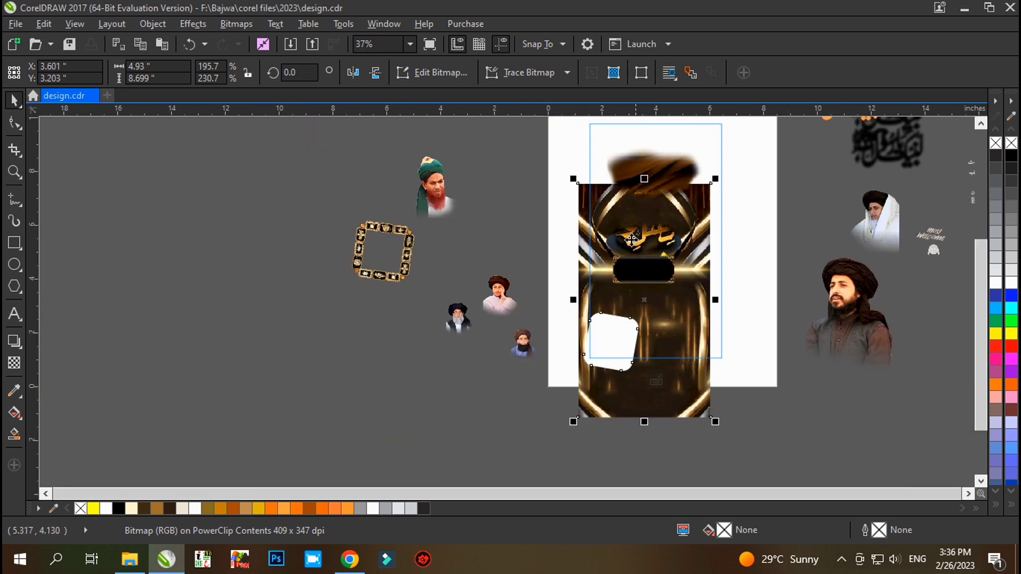
scroll(638, 183, "down", 2)
left_click_drag(659, 264, 207, 197)
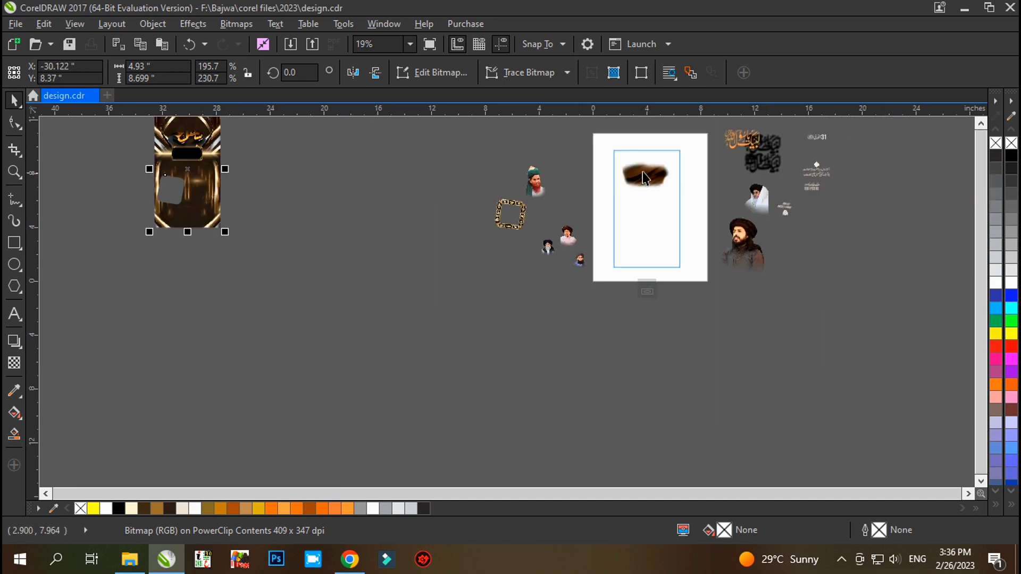
mouse_move(645, 178)
left_mouse_down()
mouse_move(476, 194)
mouse_move(276, 168)
left_mouse_up()
Step: Examine the isolated background's lettering, black panel and cut-out up close, and review the layout of all separated elements
scroll(337, 213, "down", 1)
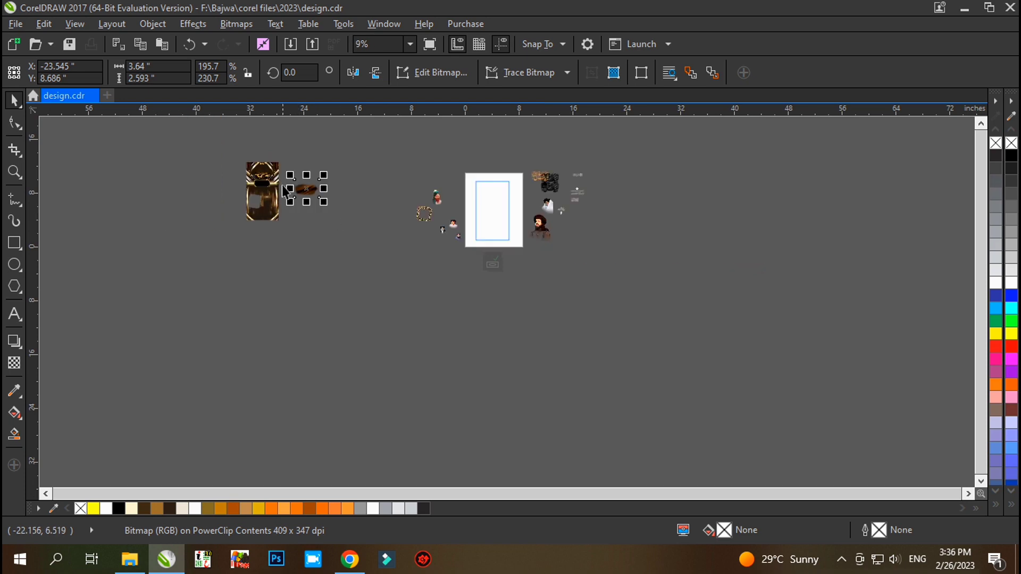
scroll(261, 177, "up", 2)
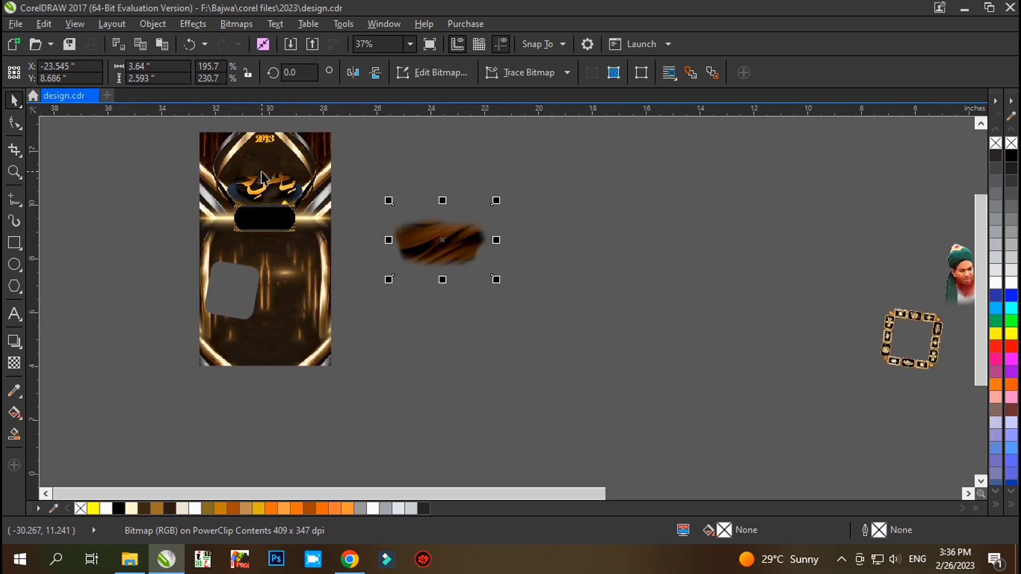
scroll(261, 177, "up", 2)
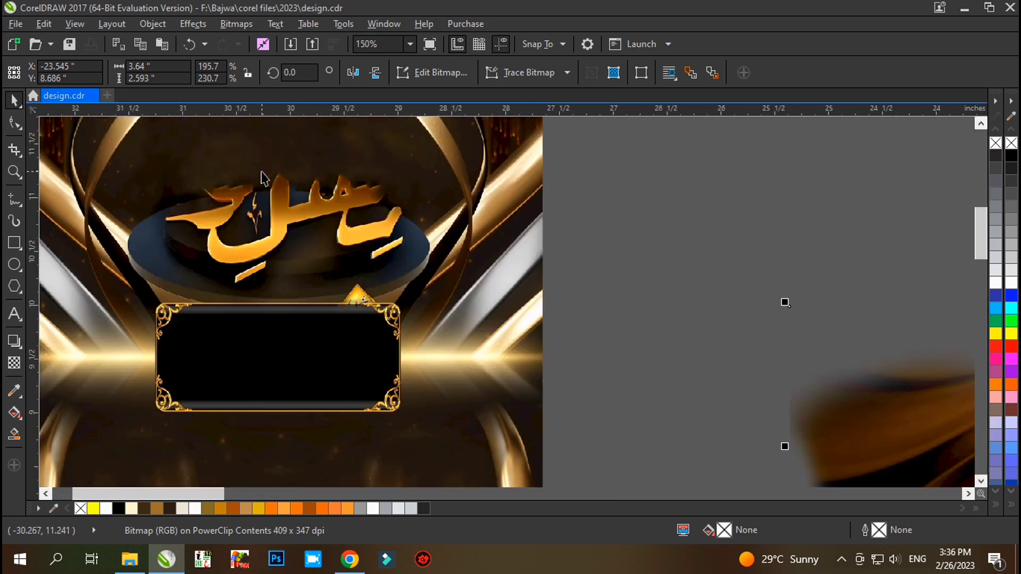
scroll(261, 177, "down", 1)
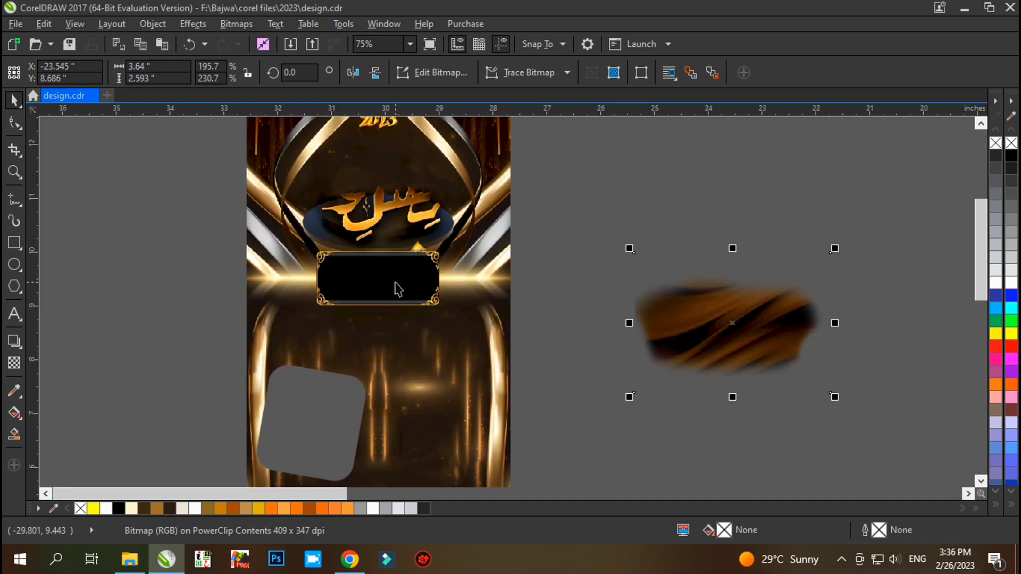
left_click(82, 304)
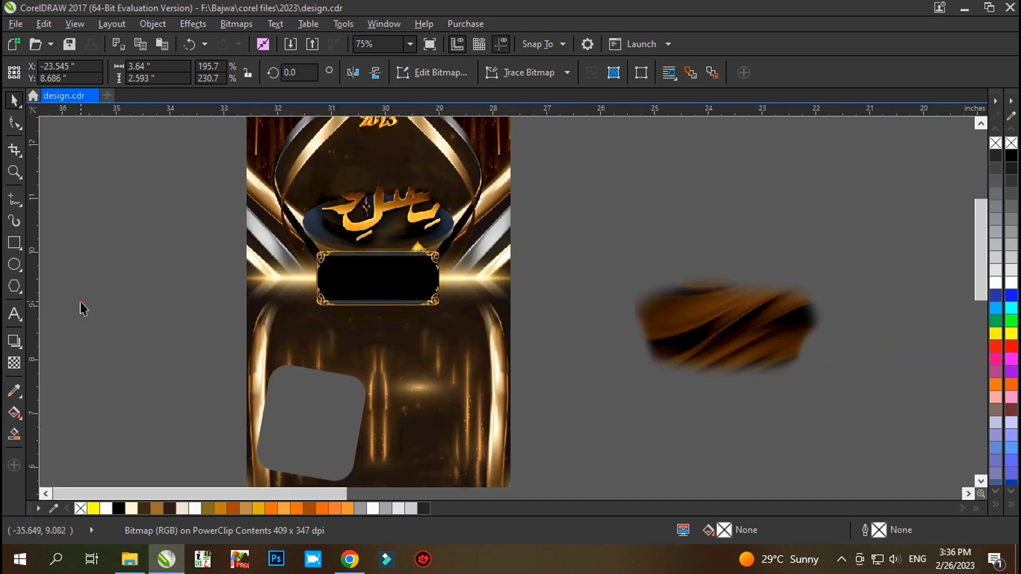
scroll(291, 245, "down", 1)
scroll(291, 245, "down", 1)
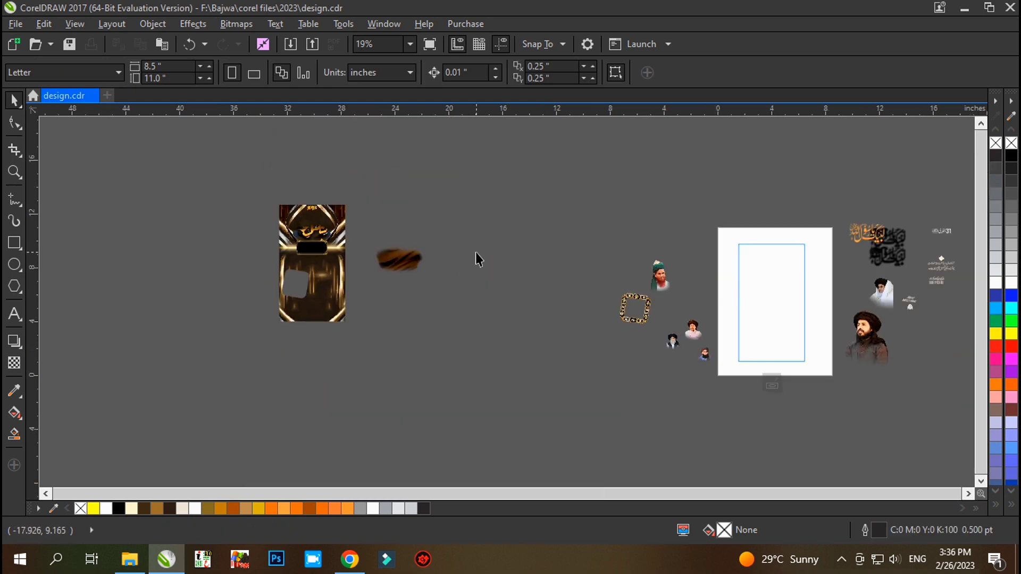
scroll(476, 252, "down", 1)
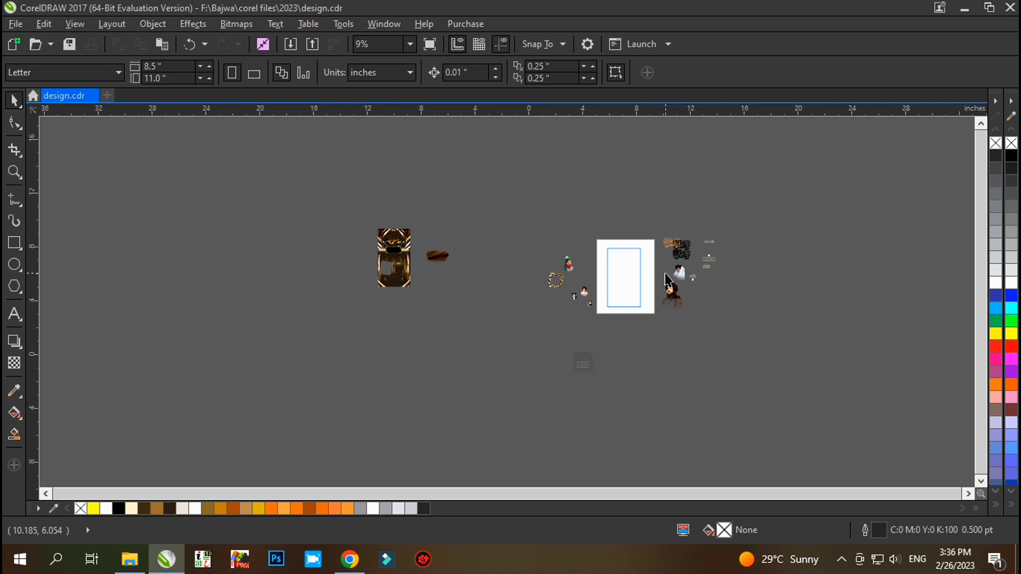
Step: Undo the moves that took the brown glow, the poster background and the jewelled square frame off the page
scroll(665, 279, "up", 2)
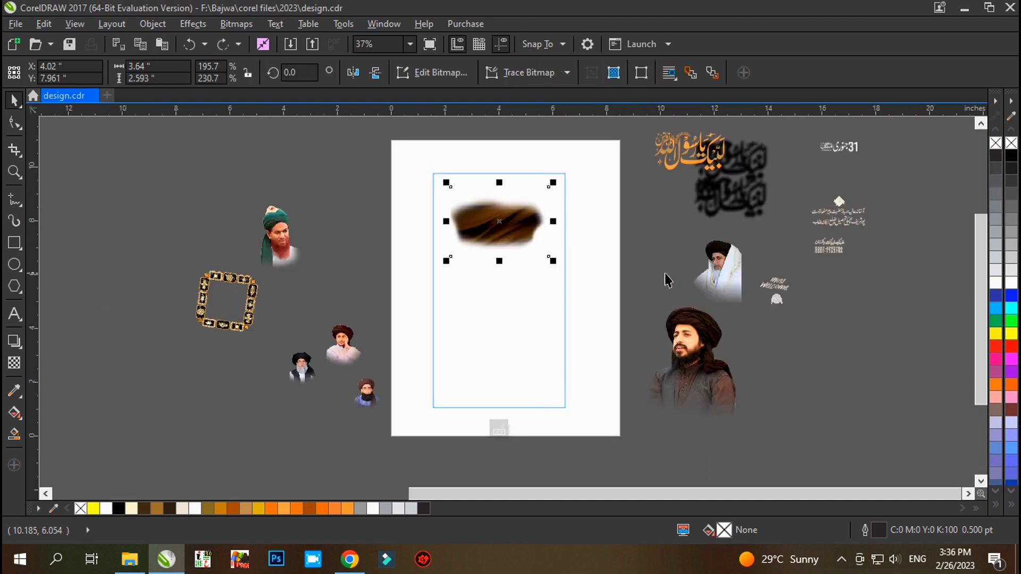
key("ctrl+z")
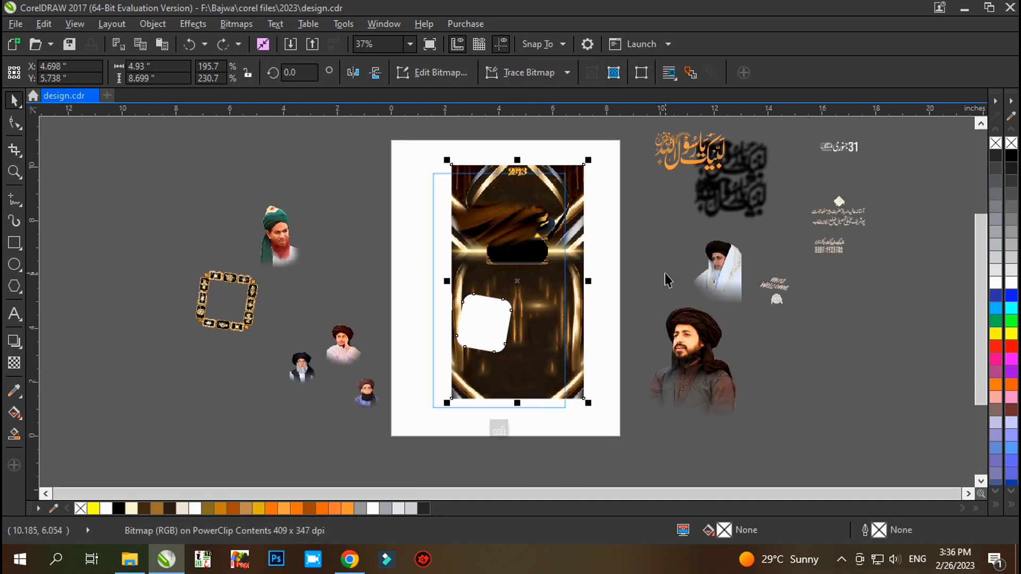
key("ctrl+z")
key("ctrl+z")
key("ctrl+z")
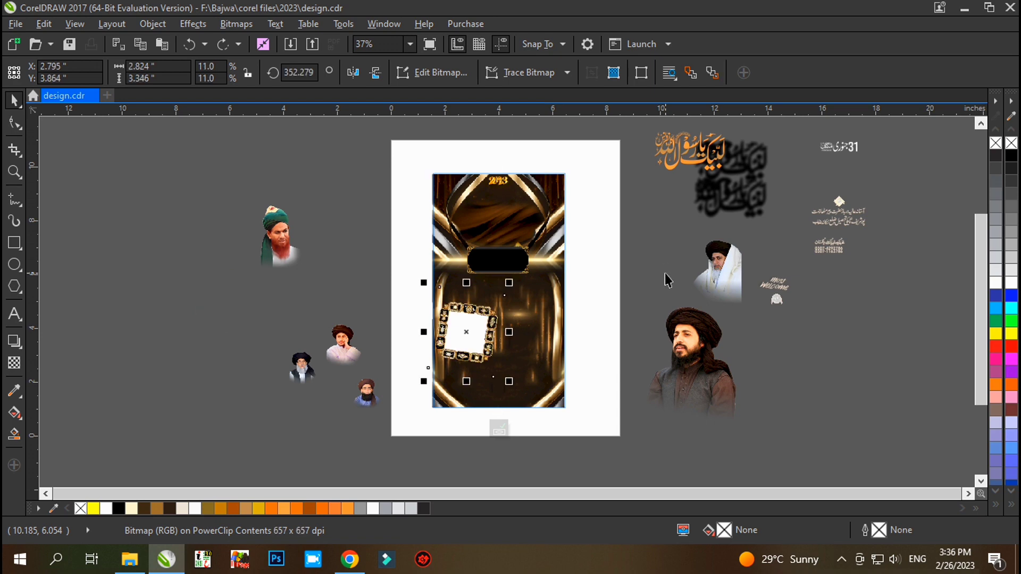
Step: Undo the portrait moves, putting the three small portraits, the large portrait and the two upper side portraits back on the poster
key("ctrl+z")
key("ctrl+z")
key("ctrl+z")
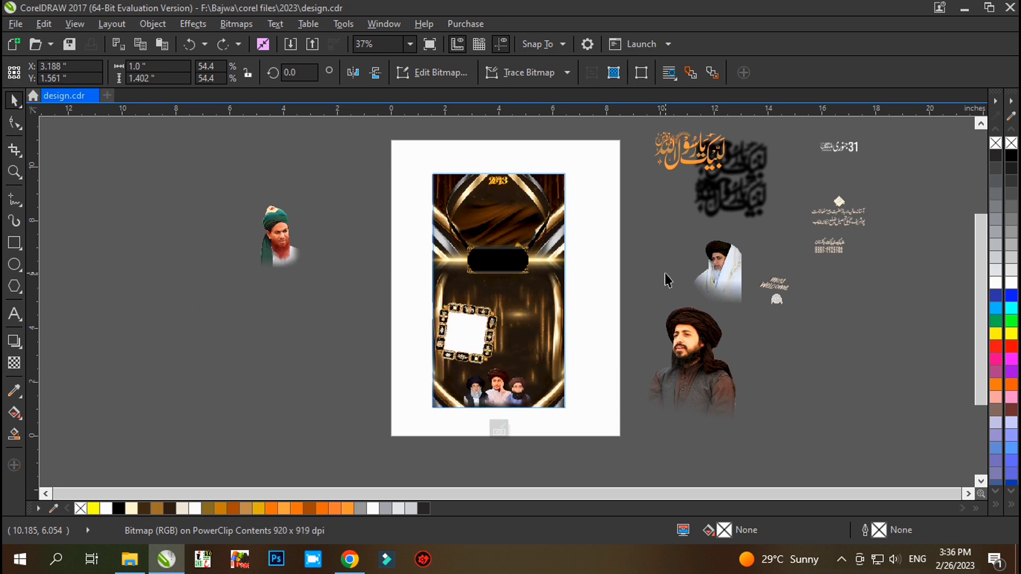
left_click_drag(691, 361, 532, 347)
left_click_drag(279, 237, 452, 267)
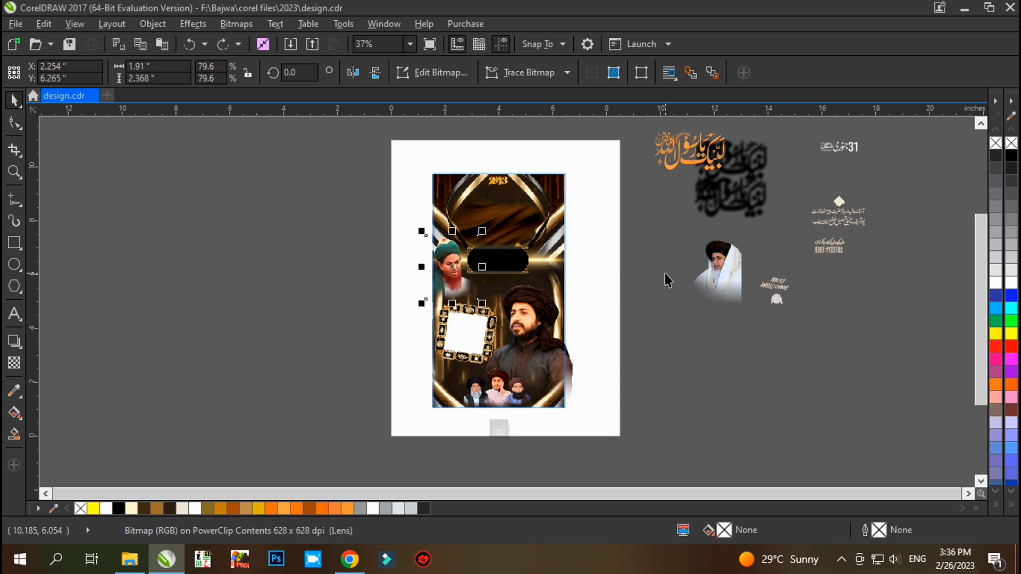
key("ctrl+z")
key("ctrl+z")
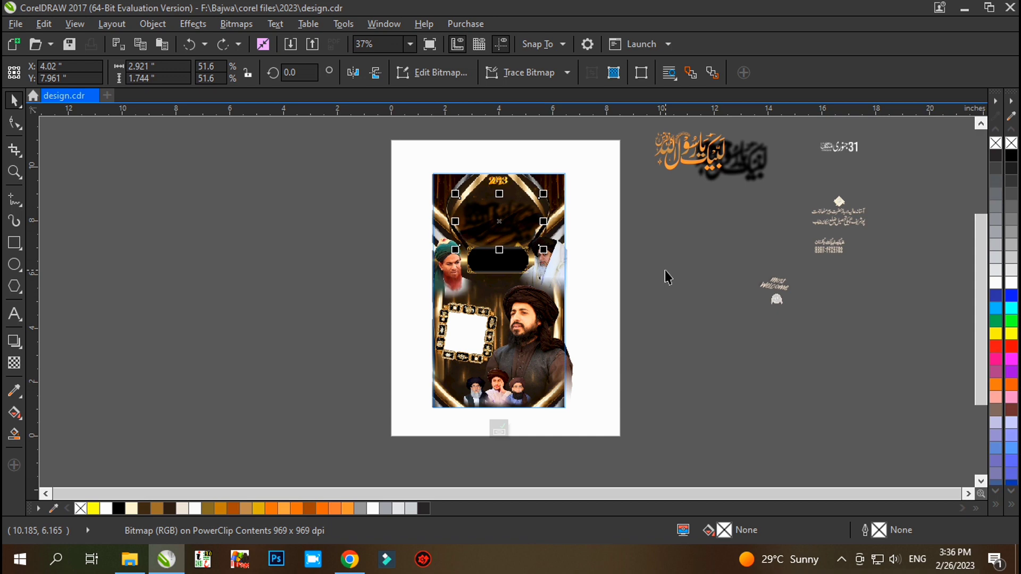
Step: Undo the moves of the calligraphy's blurred shadows, glow and orange lettering so the complete heading sits on the poster again
key("ctrl+z")
key("ctrl+z")
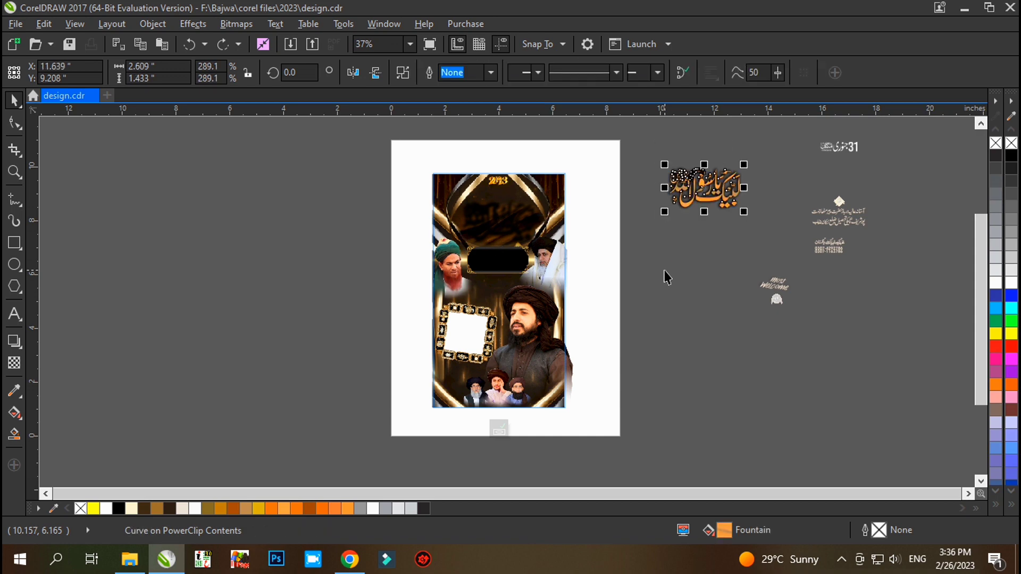
key("ctrl+z")
key("ctrl+z")
key("ctrl+z")
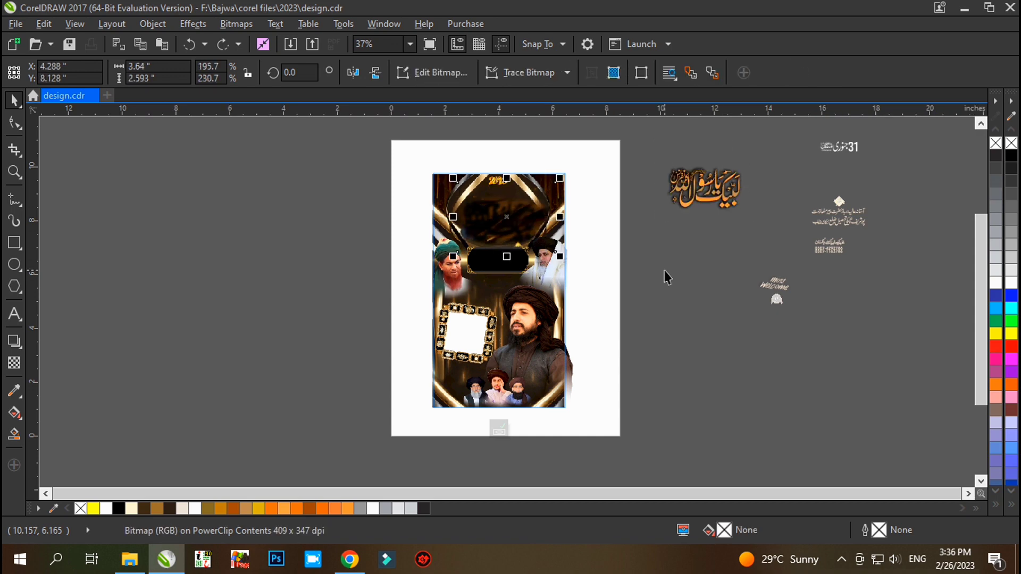
key("ctrl+z")
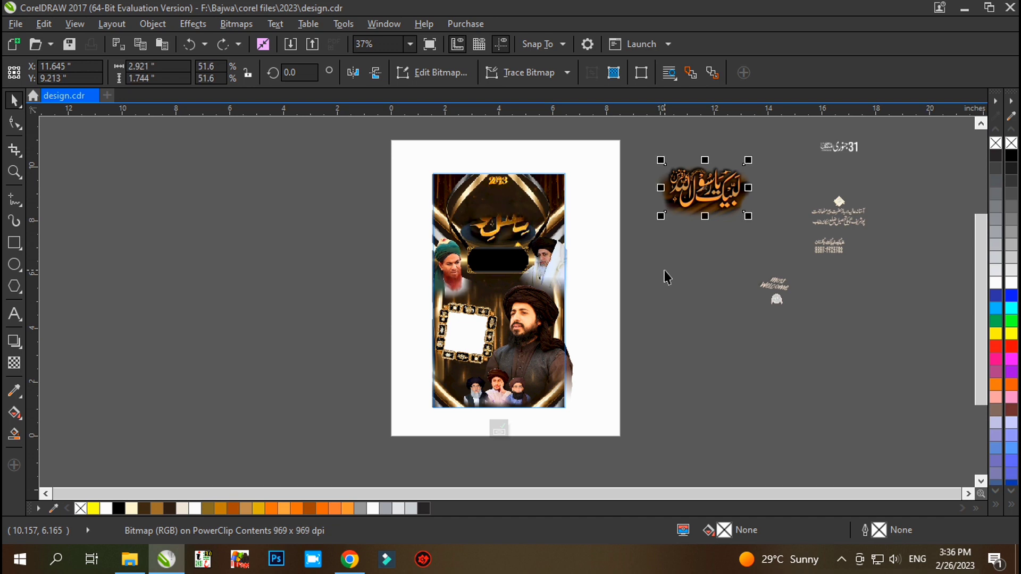
key("ctrl+z")
Step: Leave the PowerClip contents and undo the moves of the welcome text, the panel and contact text, and the date line
left_click(664, 271, "ctrl")
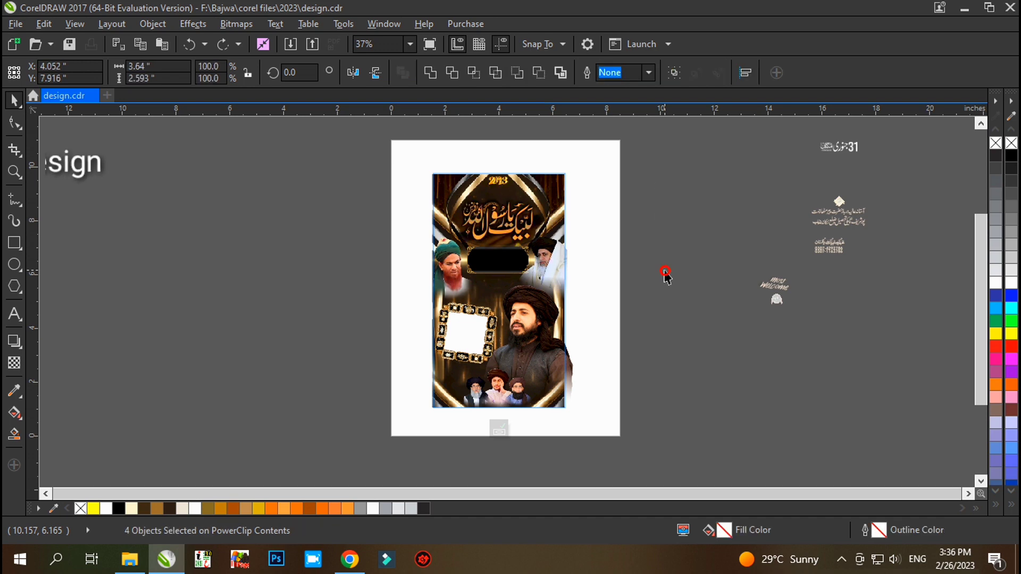
left_click(507, 297)
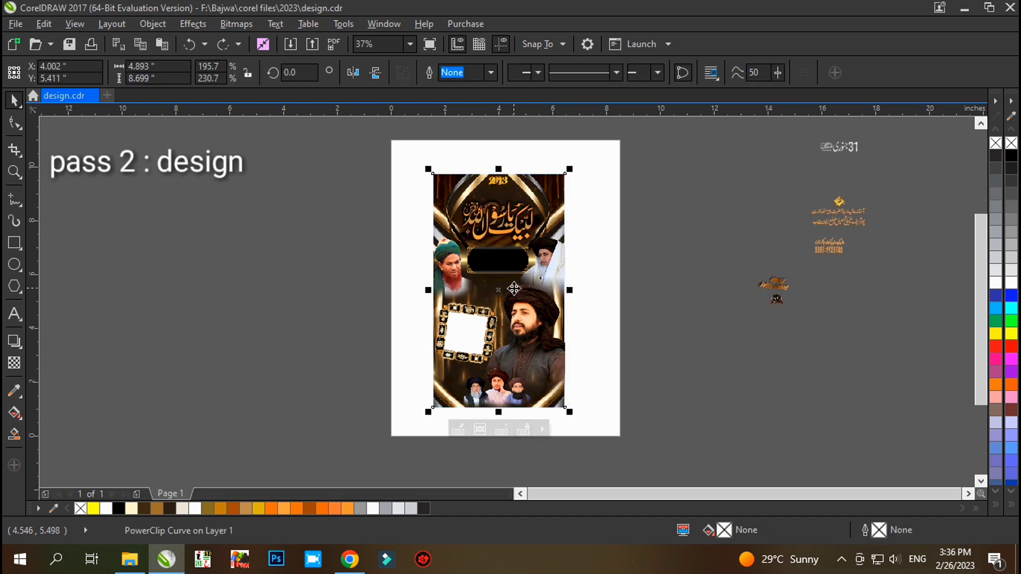
scroll(513, 289, "up", 2)
key("ctrl+z")
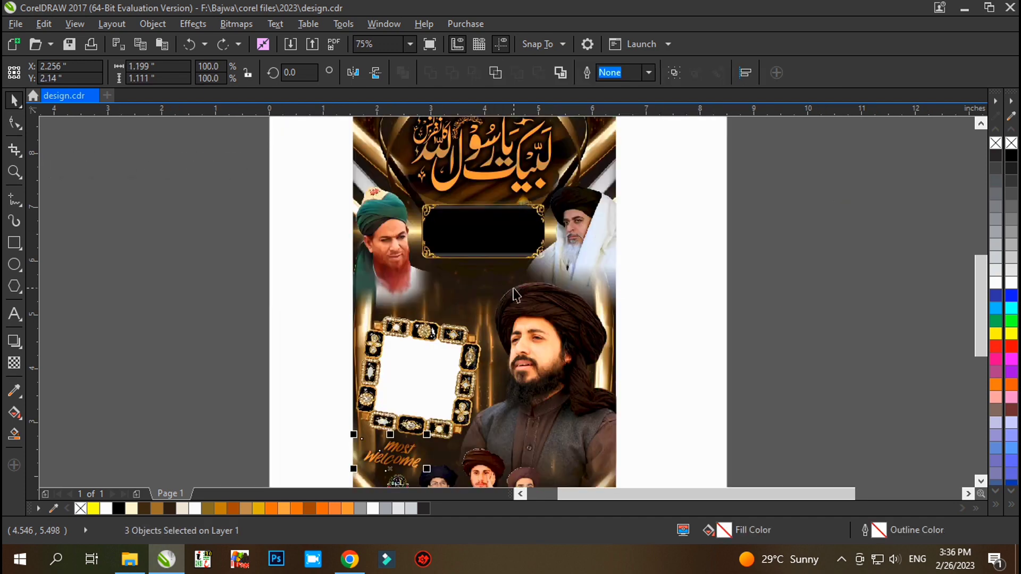
key("ctrl+z")
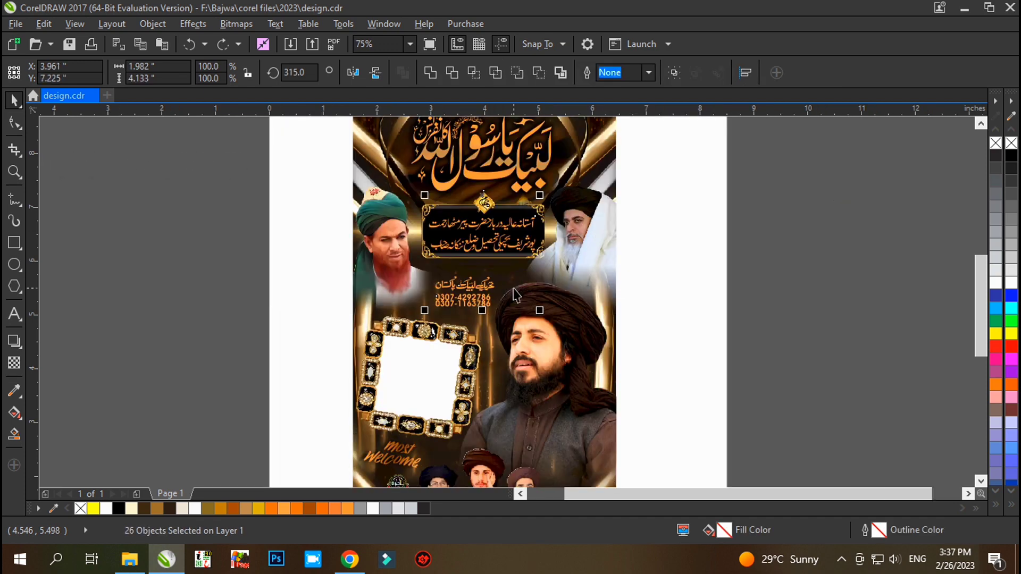
key("ctrl+z")
left_click(809, 245)
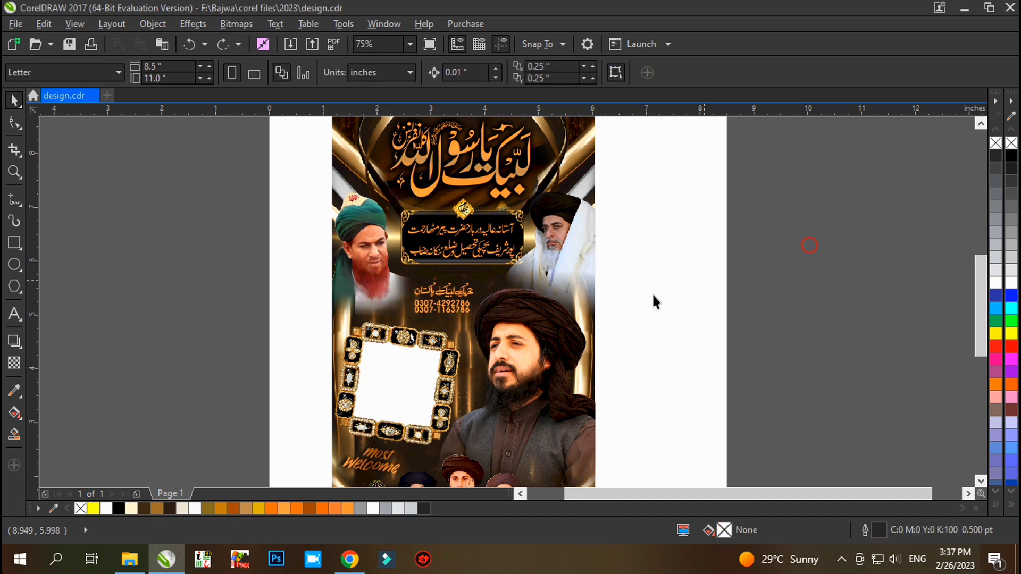
scroll(489, 276, "down", 2)
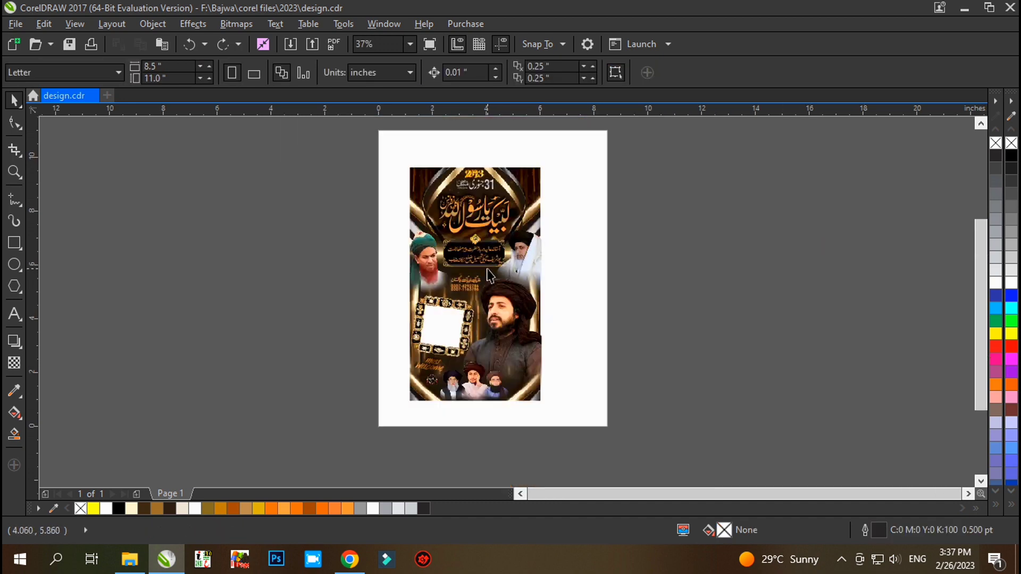